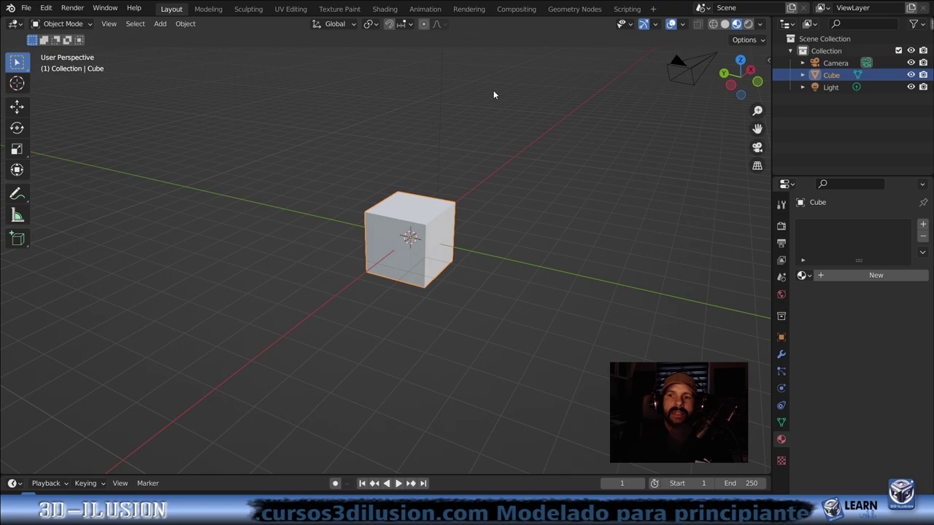
# Zoom and orbit around the default cube, then switch it into Edit Mode.
pyautogui.scroll(2, 409, 261)
pyautogui.scroll(2, 409, 261)
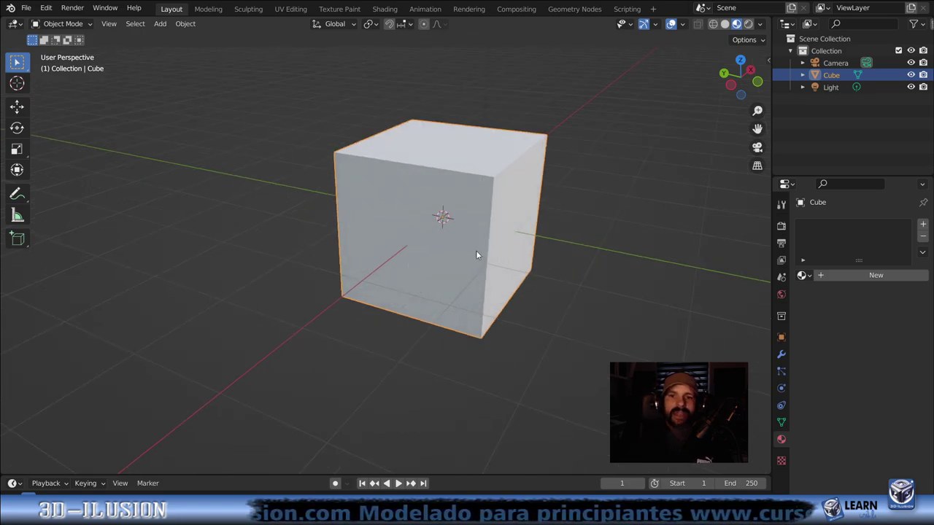
pyautogui.moveTo(476, 251)
pyautogui.mouseDown(button='middle')
pyautogui.moveTo(406, 246)
pyautogui.moveTo(444, 226)
pyautogui.mouseUp(button='middle')
pyautogui.scroll(-2, 381, 233)
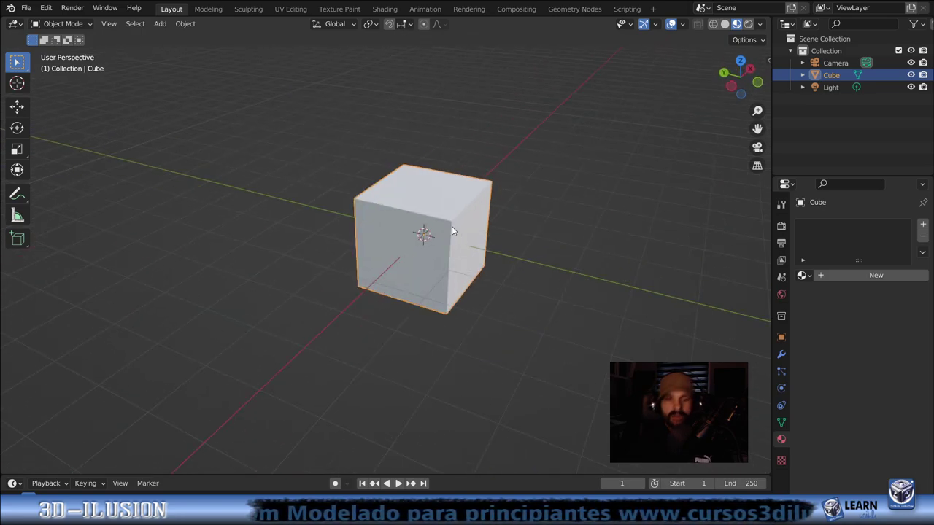
pyautogui.press('Tab')
pyautogui.moveTo(515, 236); pyautogui.dragTo(322, 244, button='middle')
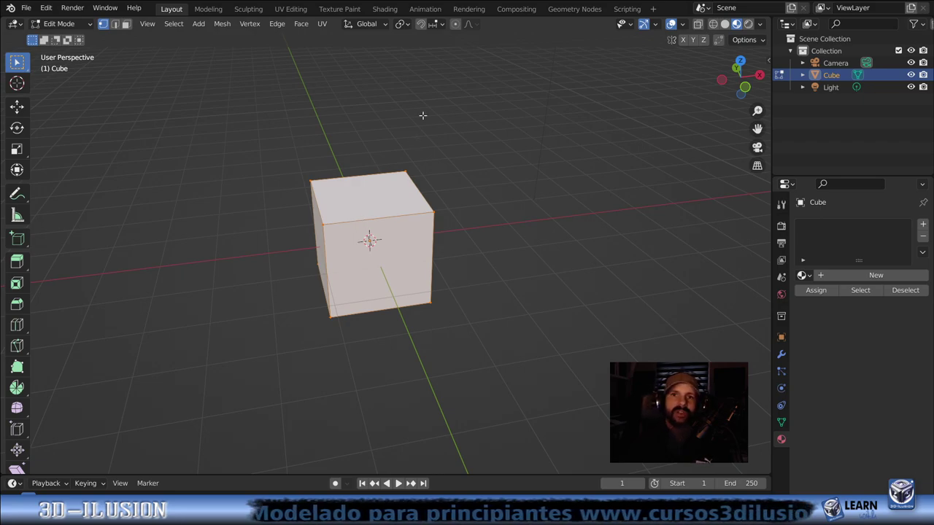
# In the Shading workspace, add Material.001 to the cube and delete its Principled BSDF node.
pyautogui.click(384, 8)
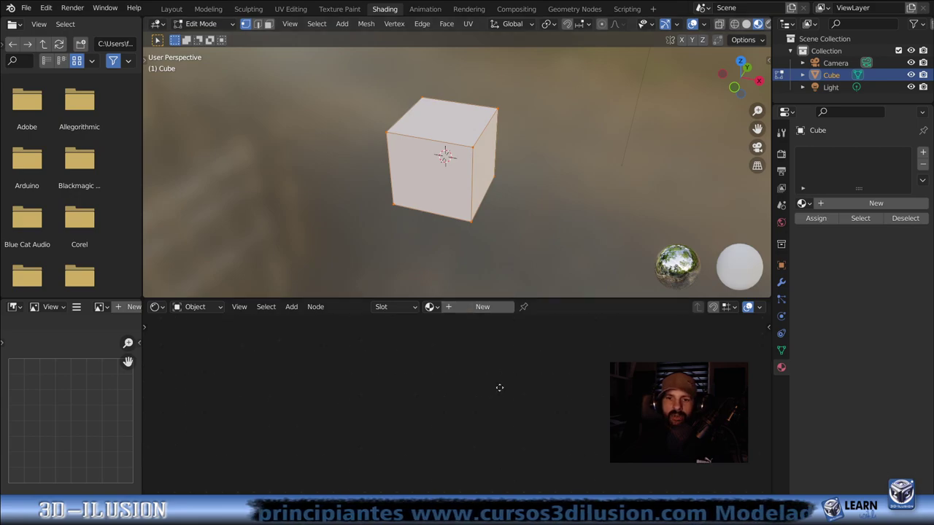
pyautogui.moveTo(575, 283); pyautogui.dragTo(579, 251)
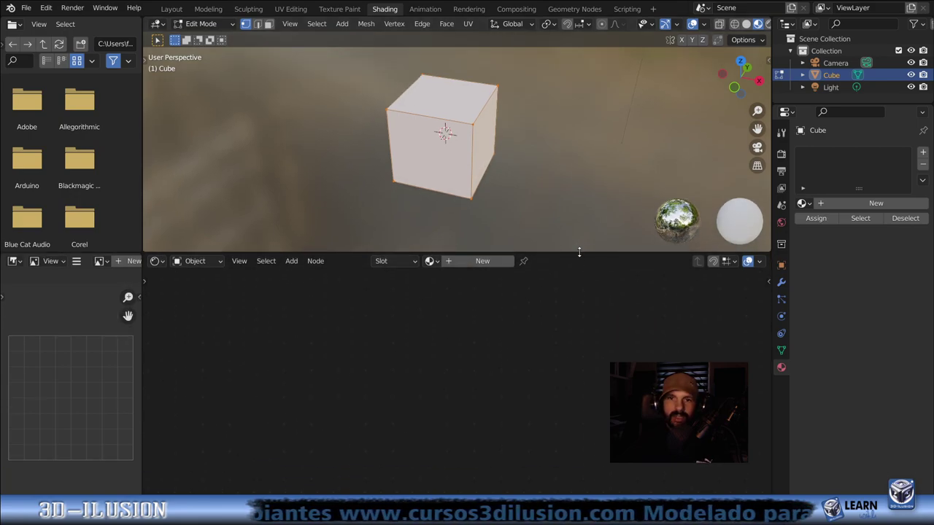
pyautogui.click(846, 205)
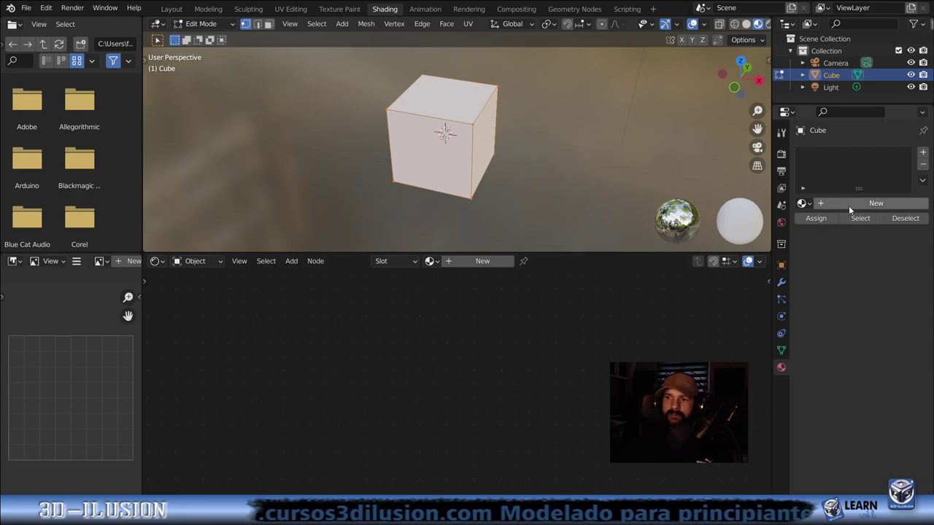
pyautogui.click(521, 329)
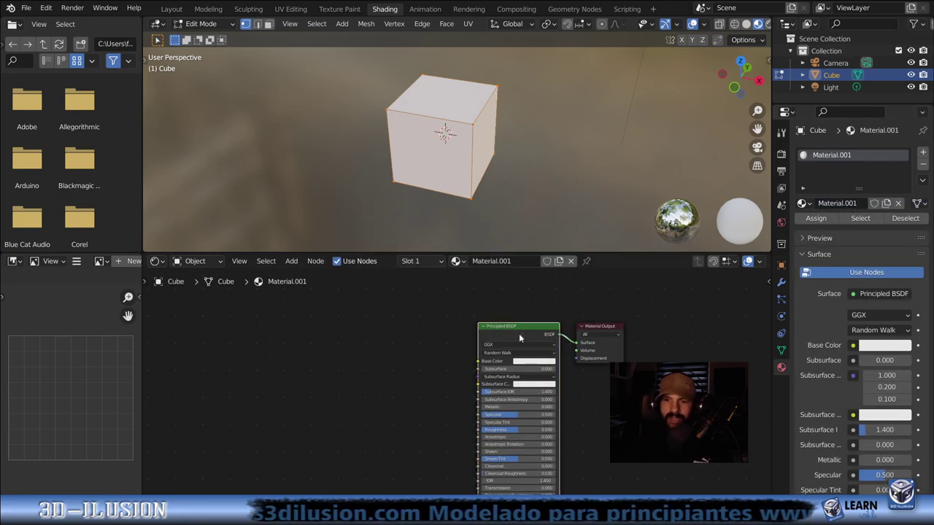
pyautogui.press('x')
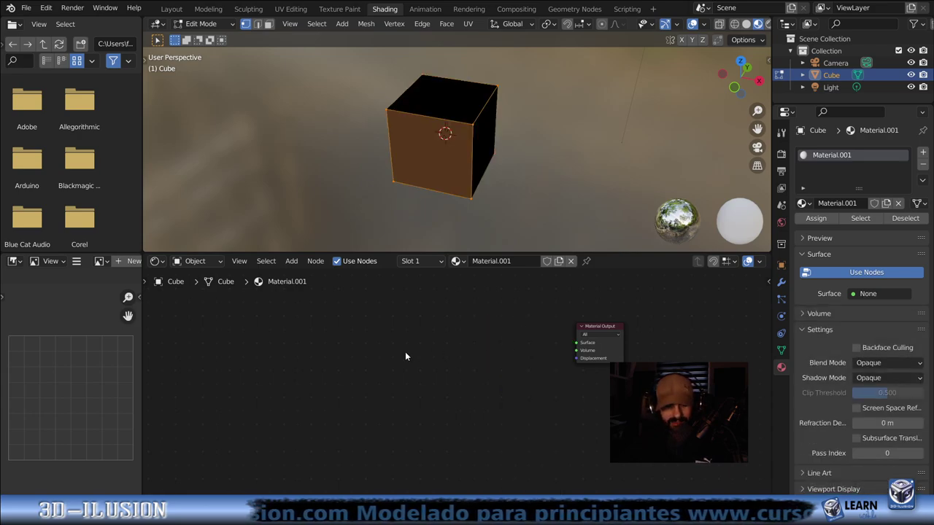
# Add and widen a Dirty-floor group node, linking its Salida output to Material Output's Surface.
pyautogui.hotkey('shift', 'a')
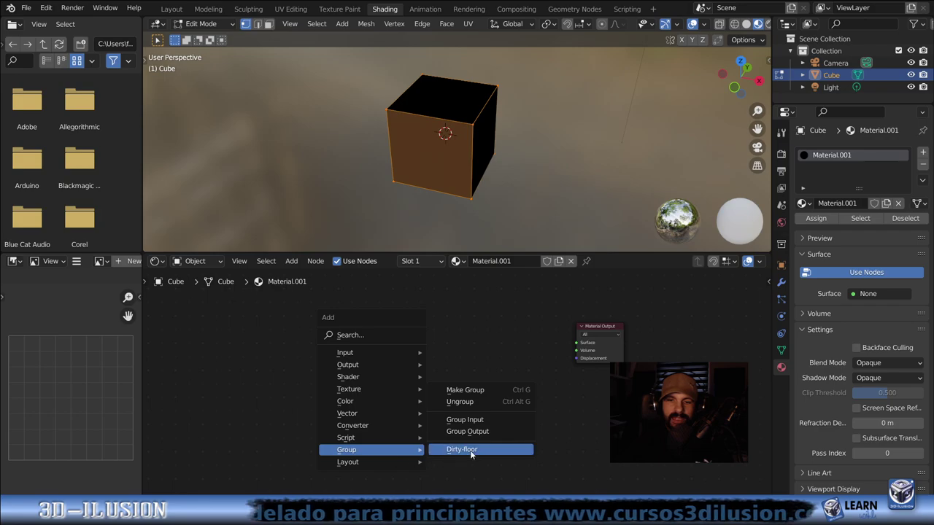
pyautogui.click(469, 455)
pyautogui.click(472, 356)
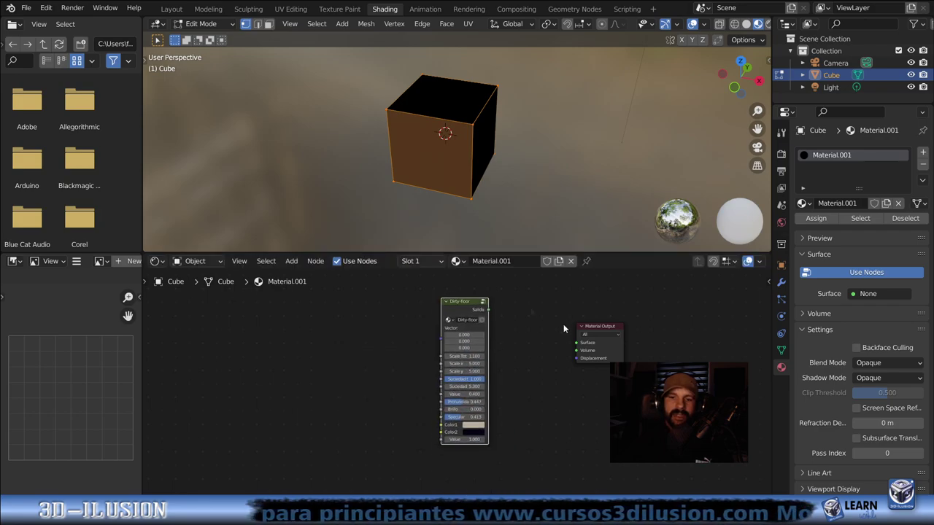
pyautogui.moveTo(488, 357); pyautogui.dragTo(523, 357)
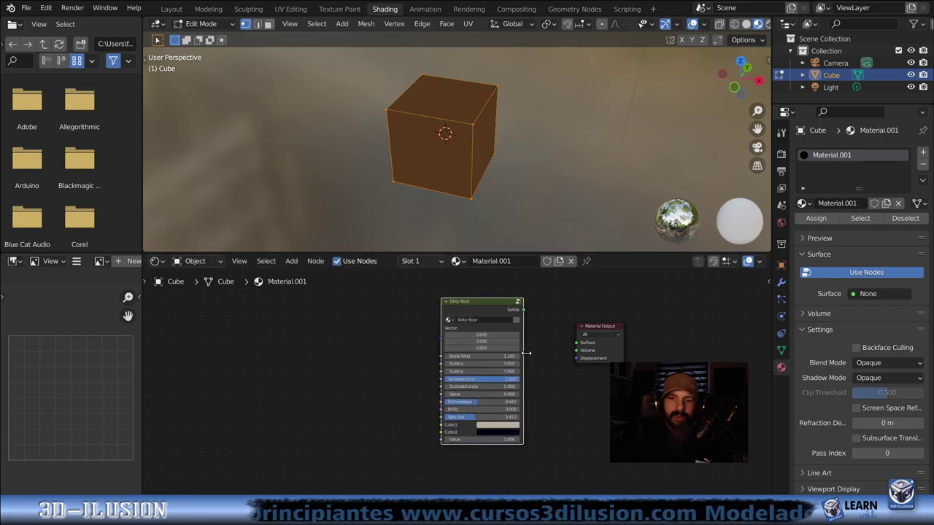
pyautogui.scroll(2, 562, 378)
pyautogui.moveTo(540, 289); pyautogui.dragTo(607, 329)
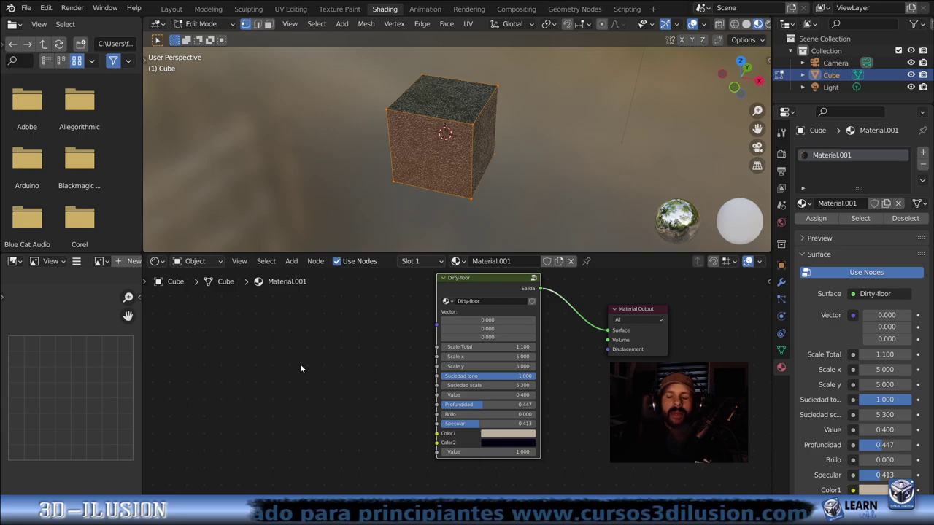
pyautogui.hotkey('shift', 'a')
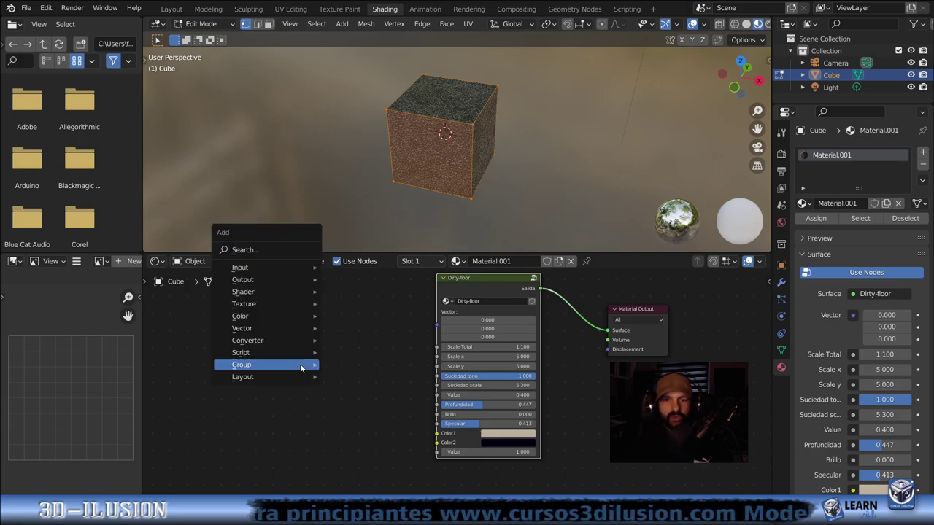
# Feed a Texture Coordinate node's UV into Dirty-floor's Vector and set its last Value to 0.000.
pyautogui.moveTo(240, 267)
pyautogui.click(380, 206)
pyautogui.click(332, 357)
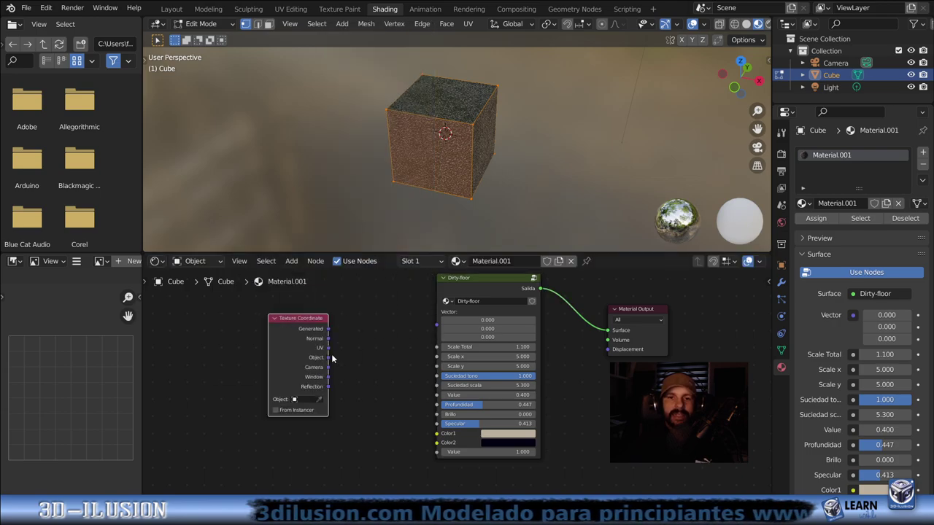
pyautogui.moveTo(329, 348); pyautogui.dragTo(437, 325)
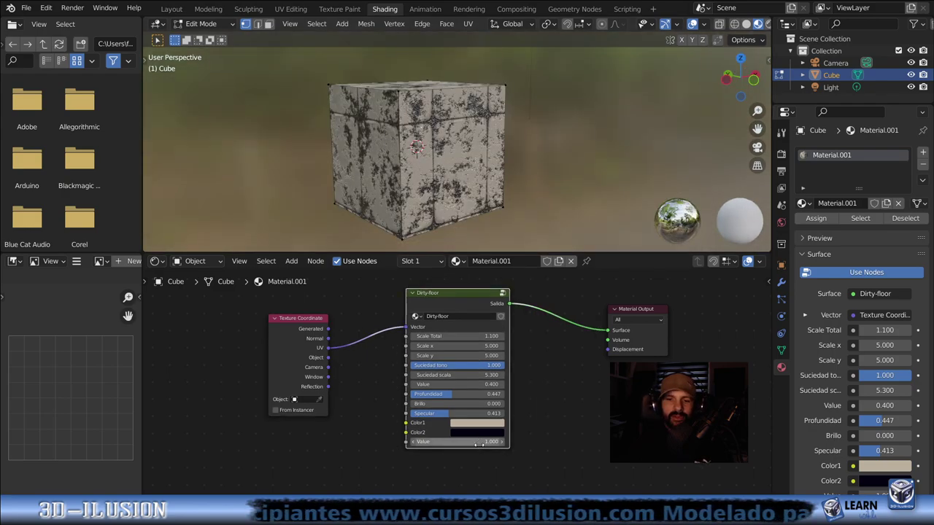
pyautogui.press('BackSpace')
pyautogui.hotkey('ctrl', 'z')
pyautogui.hotkey('ctrl', 'shift', 'z')
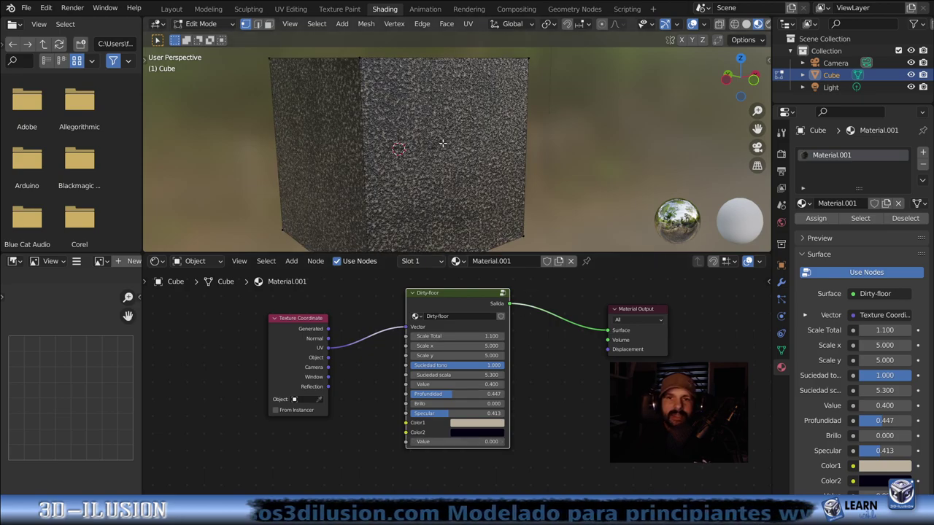
# Orbit and zoom the viewport to inspect the UV-mapped grime on the cube's top and sides.
pyautogui.moveTo(442, 143); pyautogui.dragTo(448, 162, button='middle')
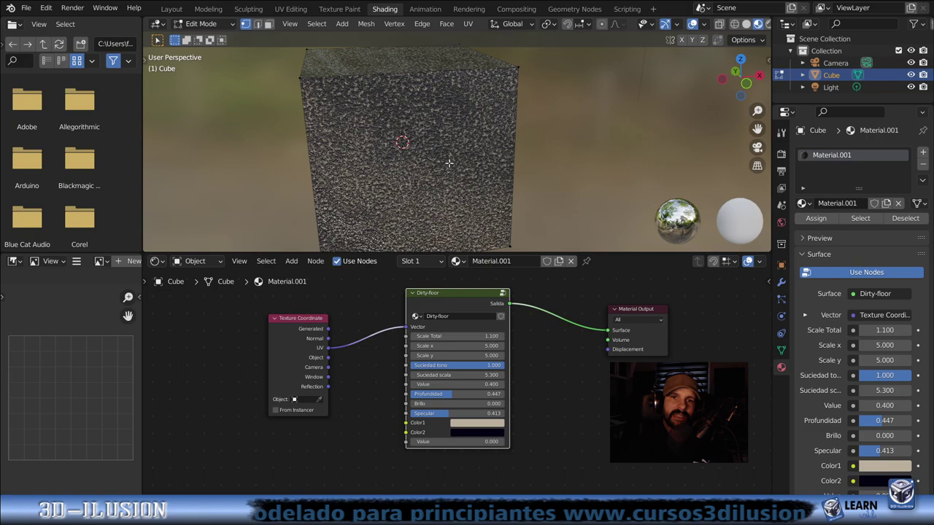
pyautogui.moveTo(327, 177); pyautogui.dragTo(333, 127, button='middle')
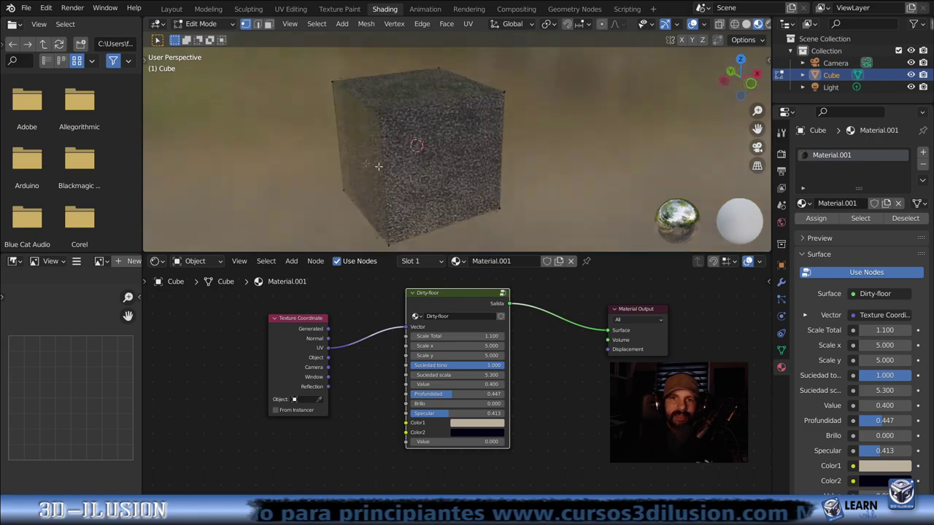
pyautogui.scroll(1, 413, 150)
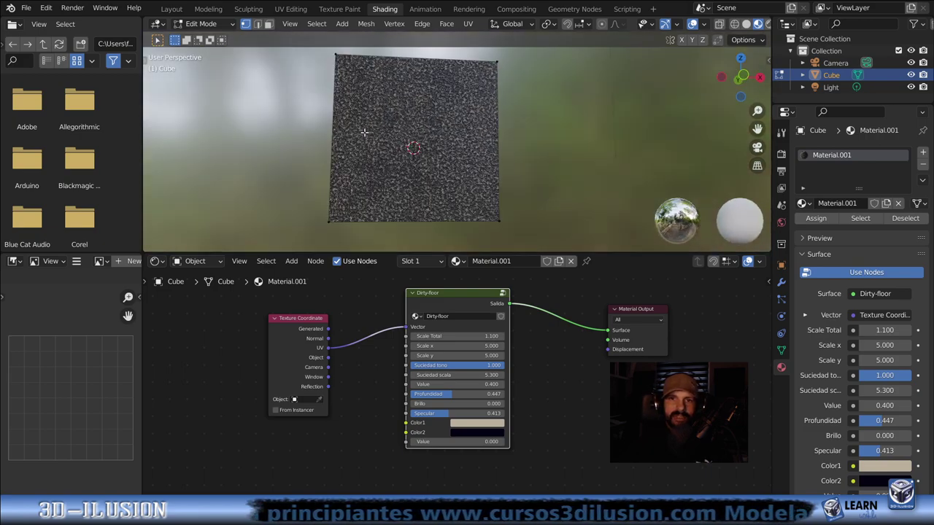
pyautogui.scroll(3, 412, 150)
pyautogui.scroll(-3, 413, 149)
pyautogui.moveTo(412, 149)
pyautogui.mouseDown(button='middle')
pyautogui.moveTo(464, 219)
pyautogui.moveTo(474, 204)
pyautogui.moveTo(561, 181)
pyautogui.mouseUp(button='middle')
pyautogui.scroll(2, 474, 204)
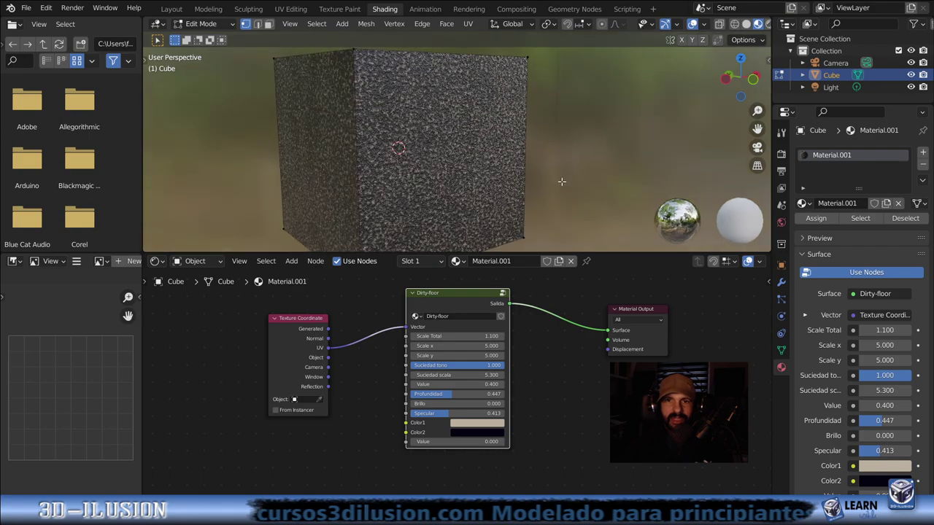
# Set Dirty-floor's Color1 to bright green and lower Sociedad tono to 0.874.
pyautogui.click(469, 424)
pyautogui.click(477, 316)
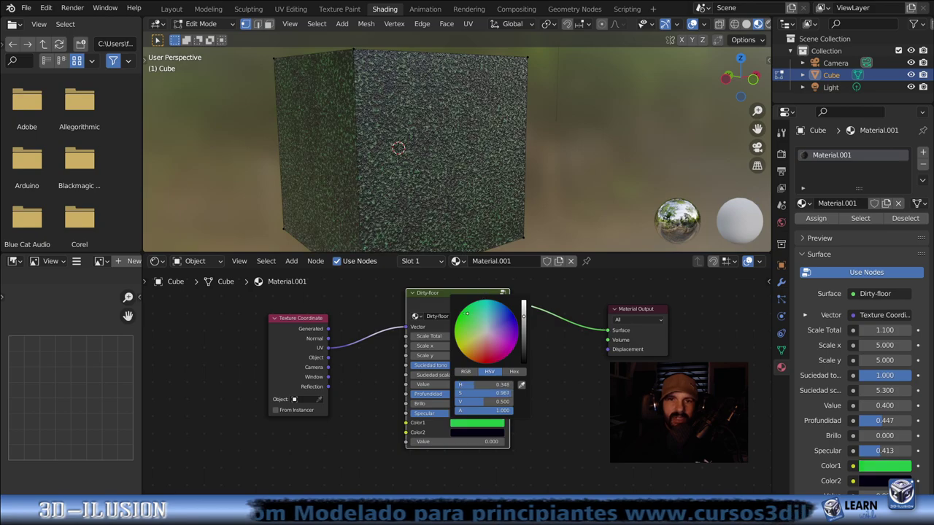
pyautogui.scroll(2, 429, 154)
pyautogui.moveTo(429, 154); pyautogui.dragTo(389, 154, button='middle')
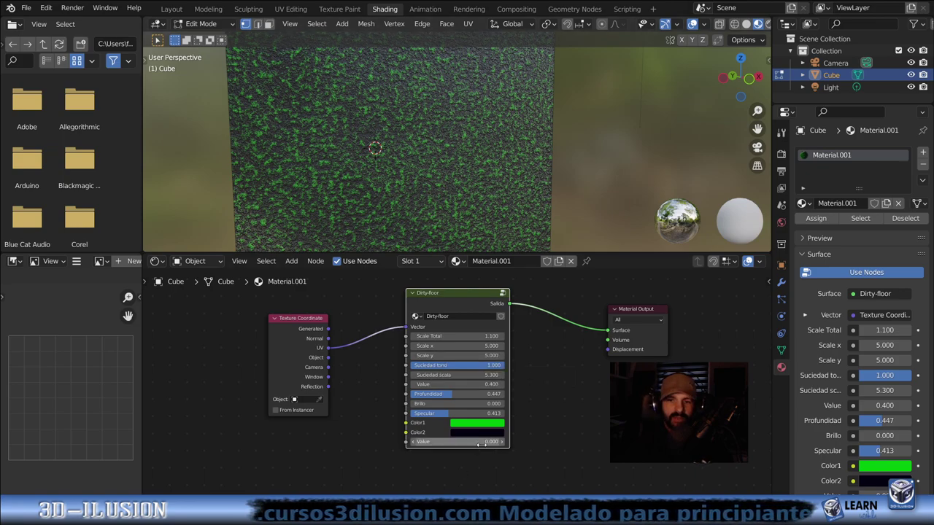
pyautogui.scroll(2, 513, 362)
pyautogui.moveTo(511, 353)
pyautogui.mouseDown()
pyautogui.moveTo(408, 354)
pyautogui.moveTo(511, 353)
pyautogui.mouseUp()
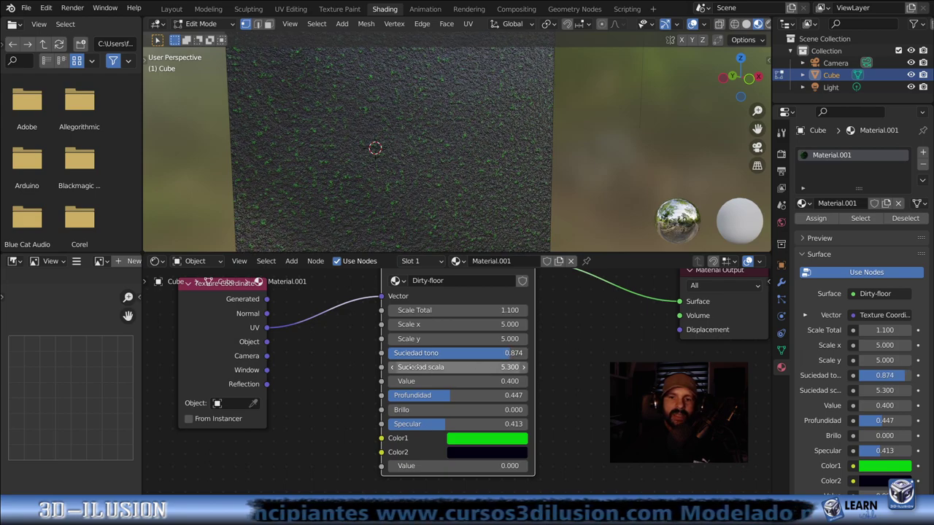
# Set Dirty-floor's Value to -2.600 and Suciedad scala to 1.400 for larger green patches.
pyautogui.moveTo(411, 367); pyautogui.dragTo(510, 367)
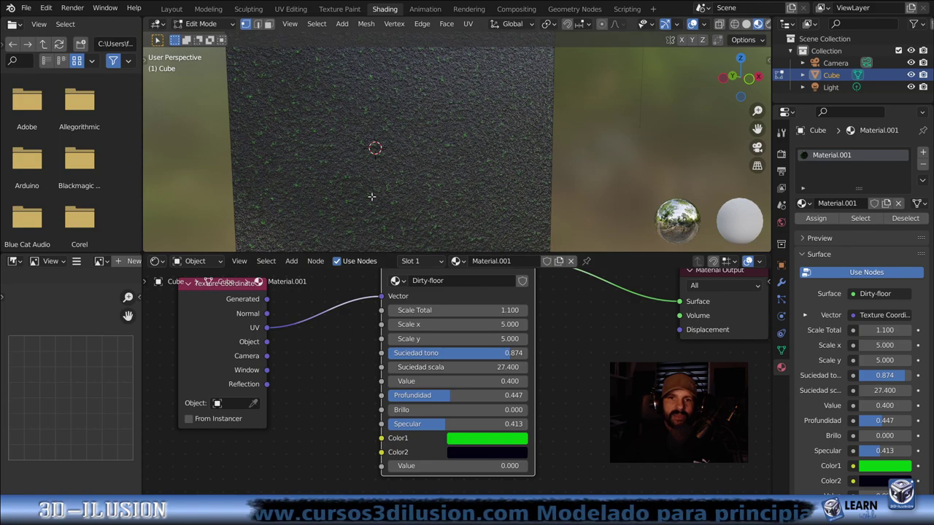
pyautogui.scroll(-4, 367, 196)
pyautogui.moveTo(367, 196); pyautogui.dragTo(400, 214, button='middle')
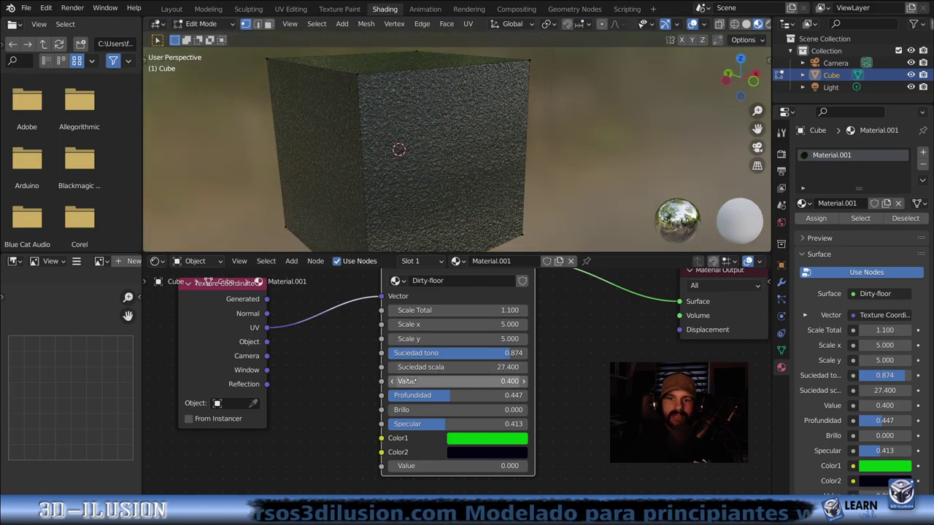
pyautogui.moveTo(421, 381)
pyautogui.mouseDown()
pyautogui.moveTo(481, 381)
pyautogui.moveTo(438, 381)
pyautogui.mouseUp()
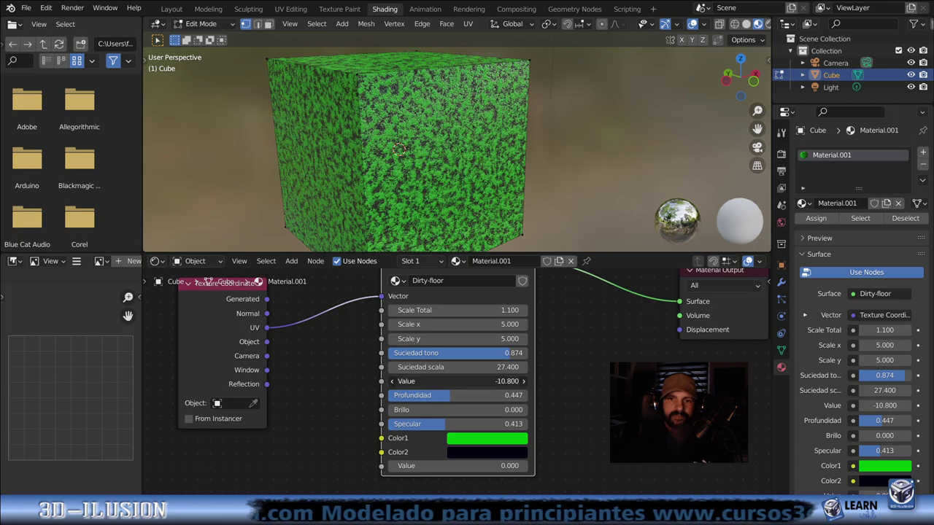
pyautogui.moveTo(438, 381); pyautogui.dragTo(471, 381)
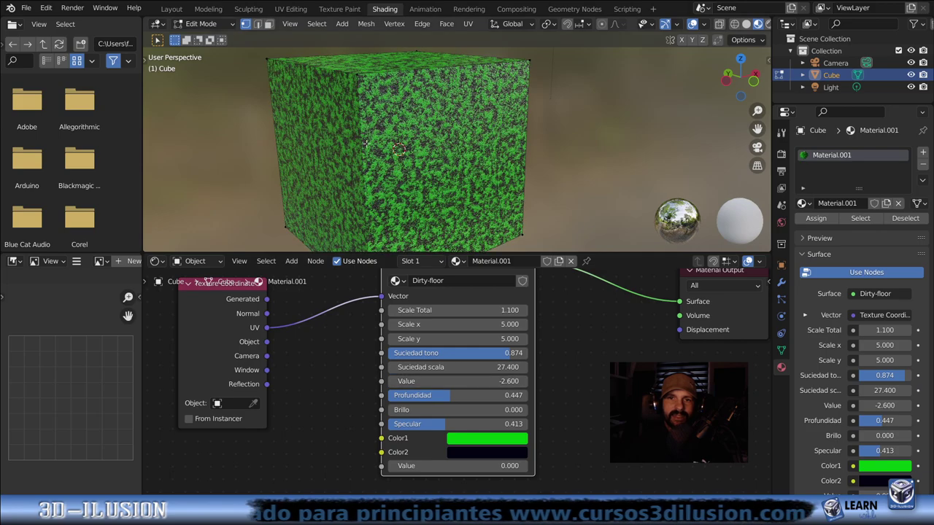
pyautogui.moveTo(424, 367)
pyautogui.mouseDown()
pyautogui.moveTo(438, 367)
pyautogui.moveTo(408, 367)
pyautogui.moveTo(437, 367)
pyautogui.mouseUp()
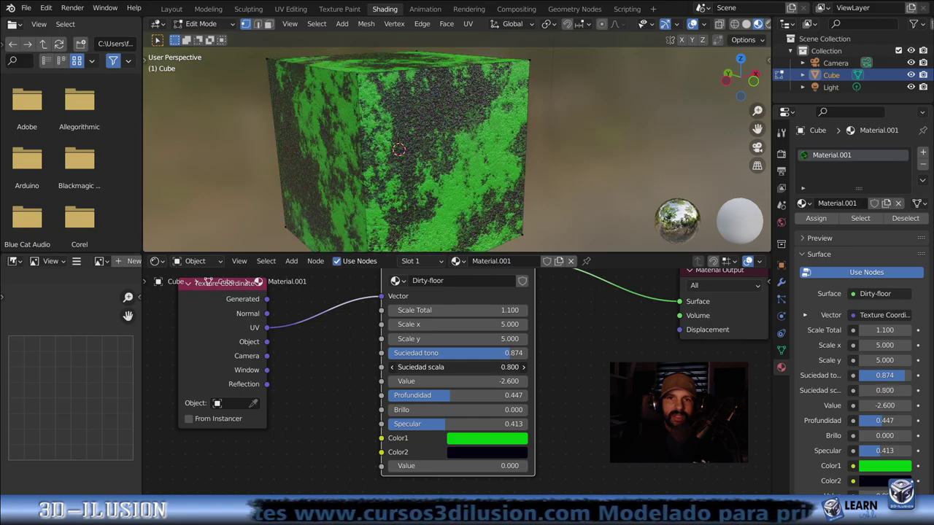
pyautogui.moveTo(415, 176)
pyautogui.mouseDown(button='middle')
pyautogui.moveTo(431, 173)
pyautogui.moveTo(423, 158)
pyautogui.mouseUp(button='middle')
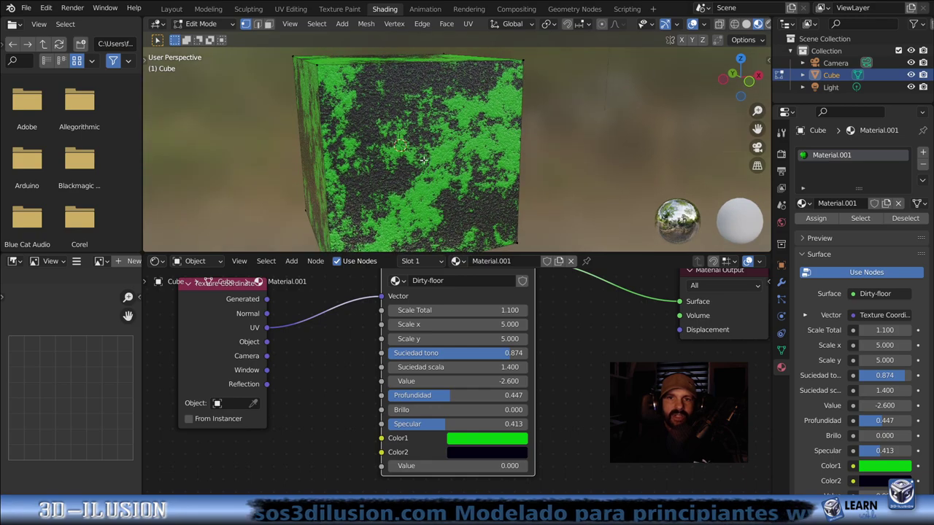
# Change Dirty-floor's Color1 to nearly white and Color2 to fully black.
pyautogui.click(509, 440)
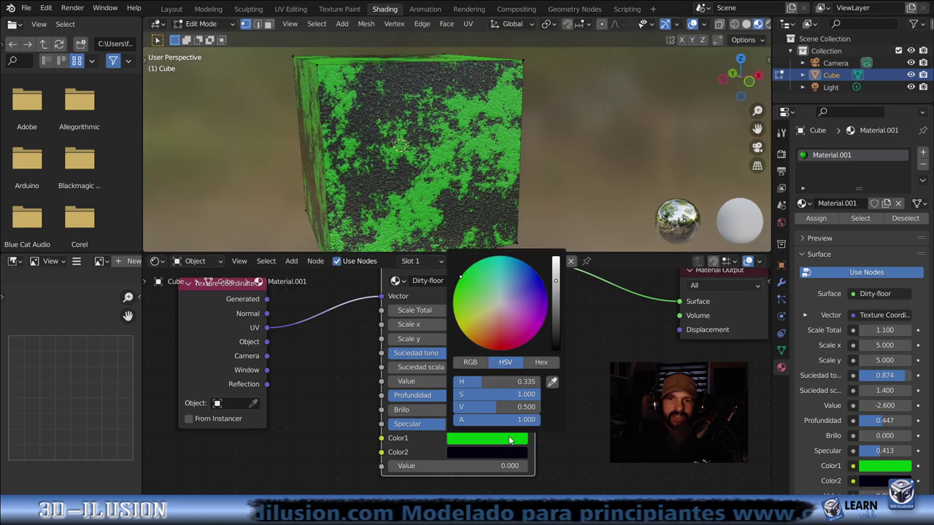
pyautogui.click(497, 306)
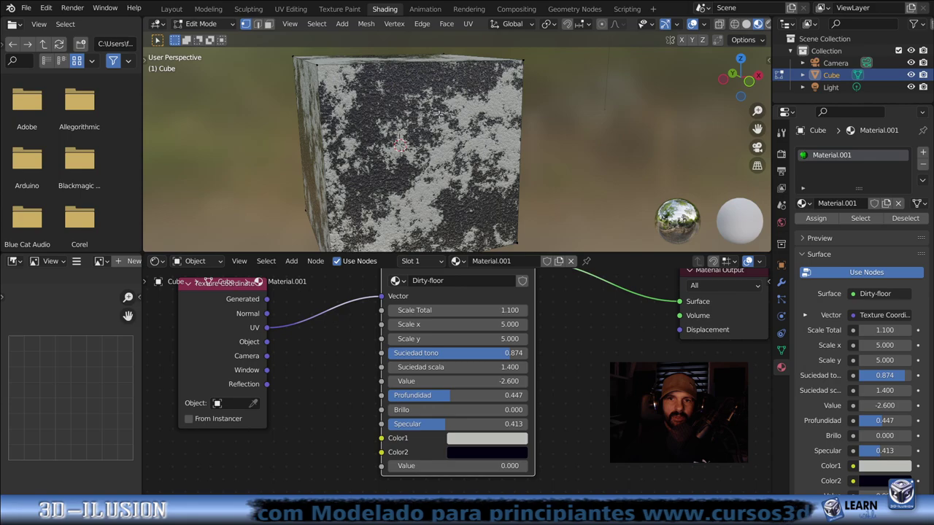
pyautogui.click(511, 452)
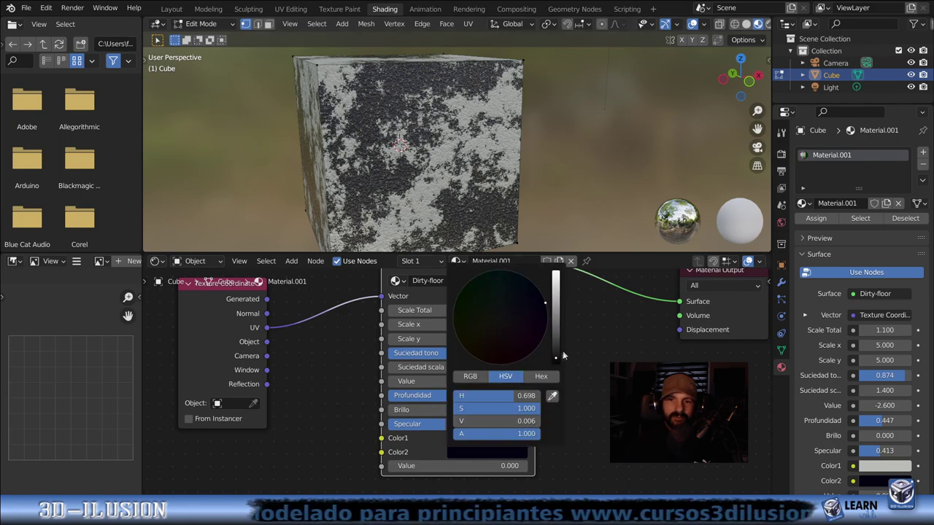
pyautogui.click(555, 276)
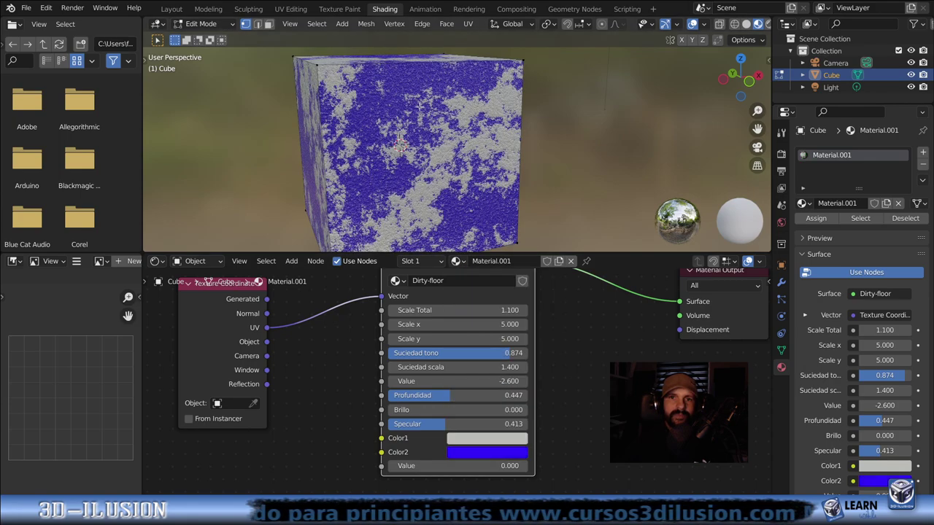
pyautogui.click(499, 453)
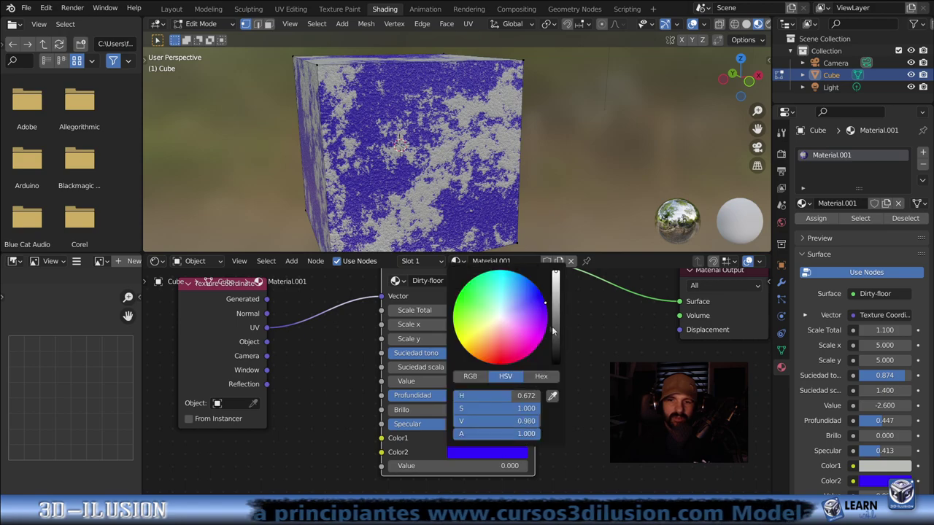
pyautogui.moveTo(496, 421); pyautogui.dragTo(453, 421)
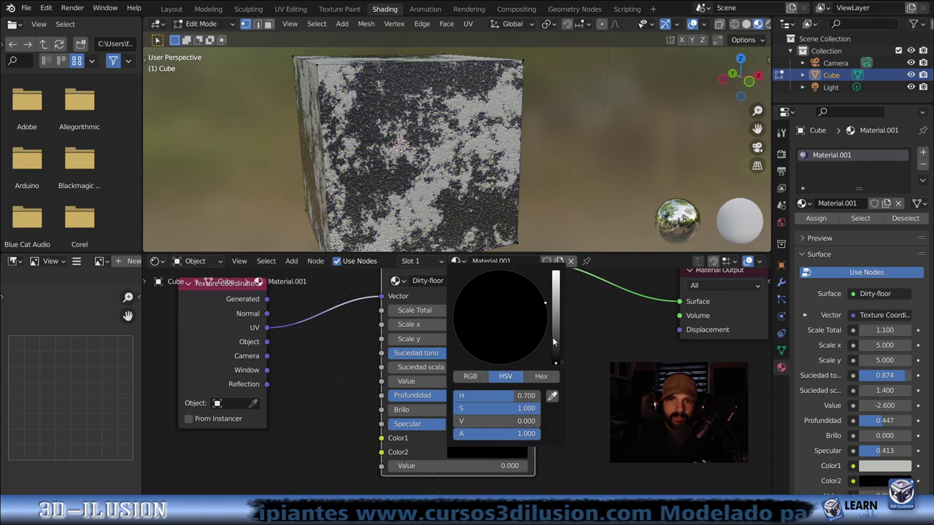
pyautogui.moveTo(511, 142)
pyautogui.mouseDown(button='middle')
pyautogui.moveTo(463, 137)
pyautogui.moveTo(511, 140)
pyautogui.mouseUp(button='middle')
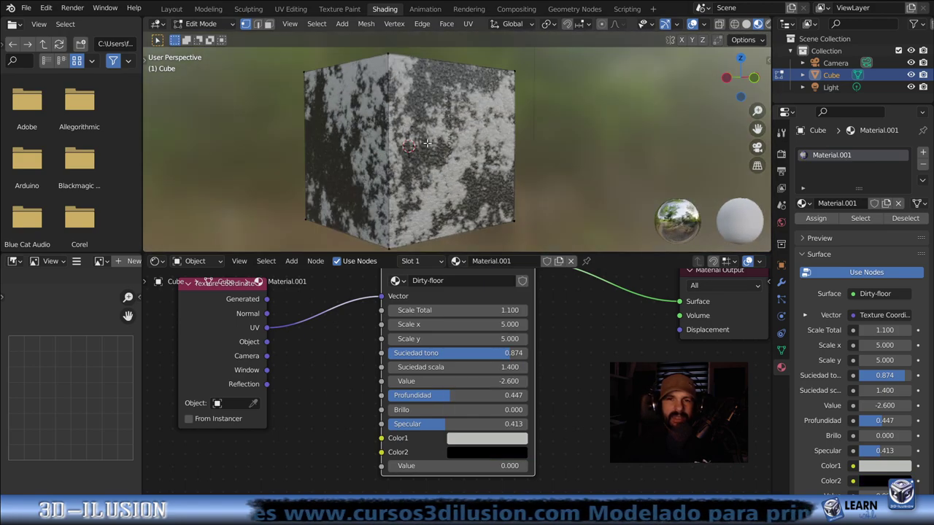
# Raise Dirty-floor's Profundidad to 1.000 and push Brillo up to 4.000.
pyautogui.moveTo(442, 398)
pyautogui.mouseDown()
pyautogui.moveTo(501, 394)
pyautogui.moveTo(388, 394)
pyautogui.mouseUp()
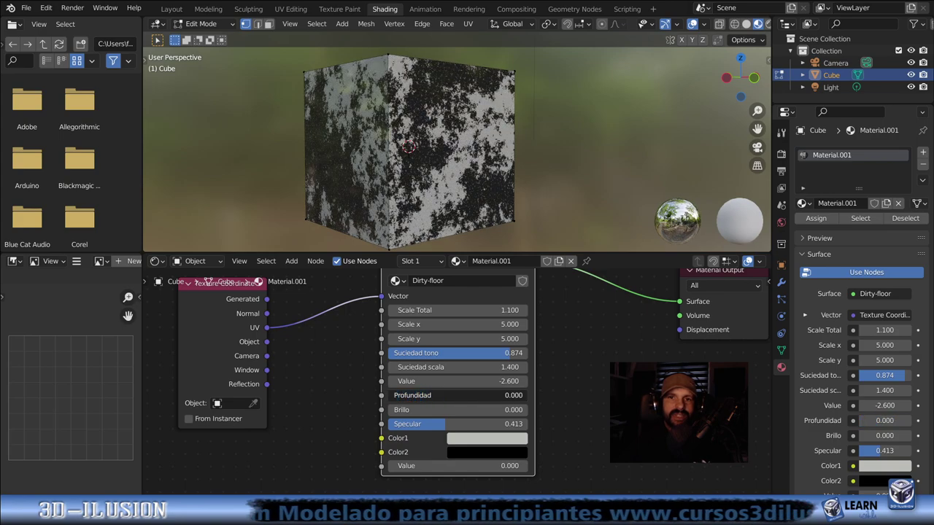
pyautogui.moveTo(424, 153); pyautogui.dragTo(465, 164, button='middle')
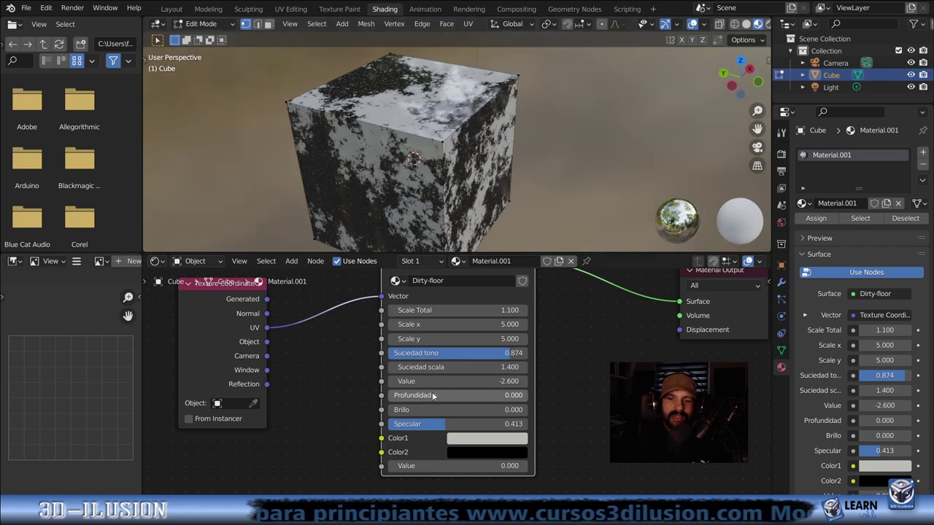
pyautogui.moveTo(428, 395); pyautogui.dragTo(520, 394)
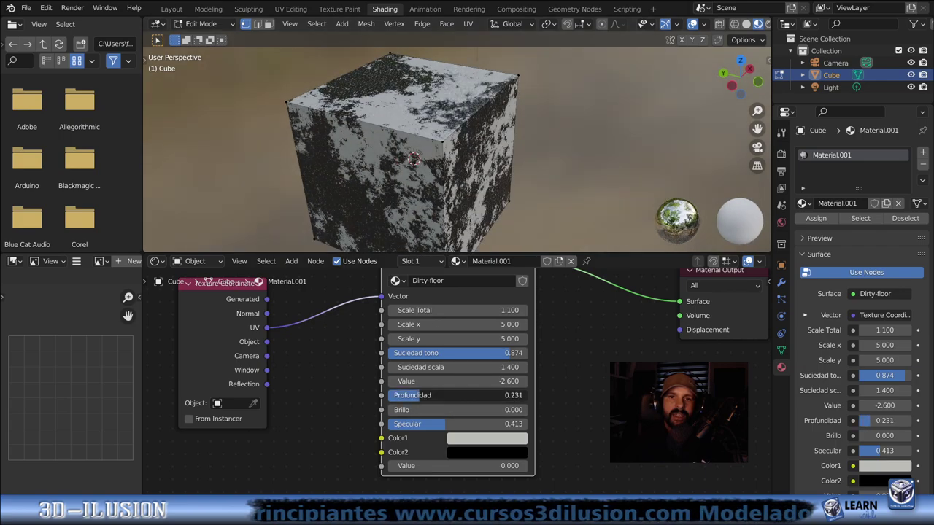
pyautogui.moveTo(513, 395); pyautogui.dragTo(528, 395)
pyautogui.moveTo(409, 131); pyautogui.dragTo(400, 87, button='middle')
pyautogui.scroll(3, 376, 59)
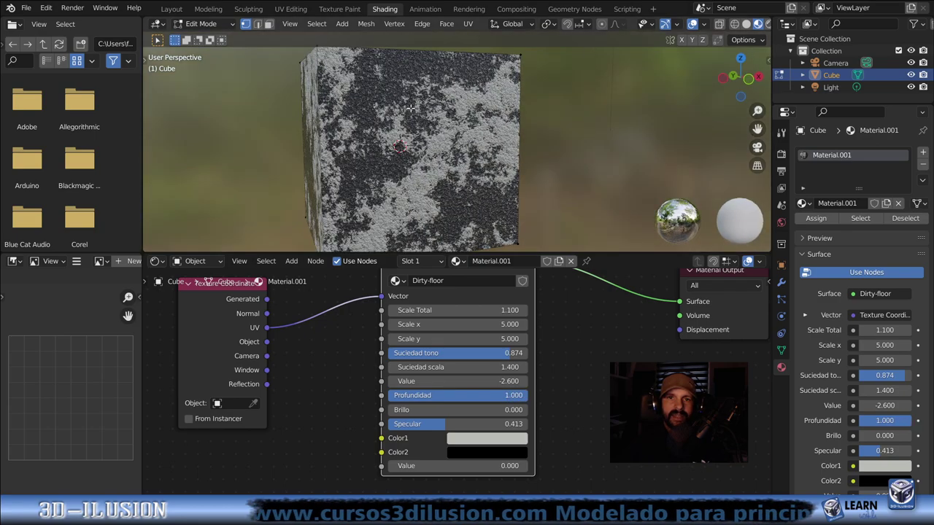
pyautogui.scroll(2, 365, 95)
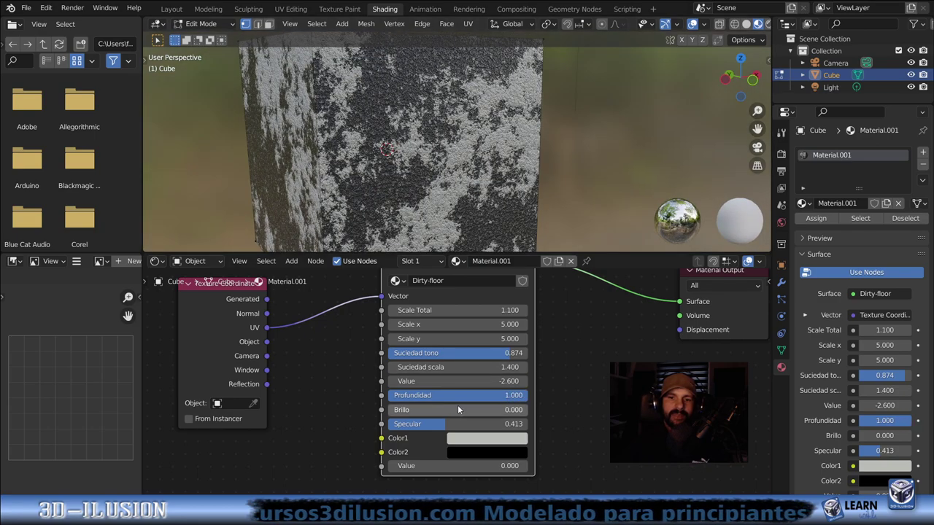
pyautogui.moveTo(462, 413); pyautogui.dragTo(528, 414)
# Adjust Dirty-floor's Brillo down until it settles at 1.904.
pyautogui.moveTo(387, 160)
pyautogui.mouseDown(button='middle')
pyautogui.moveTo(410, 190)
pyautogui.moveTo(508, 168)
pyautogui.mouseUp(button='middle')
pyautogui.scroll(-3, 410, 190)
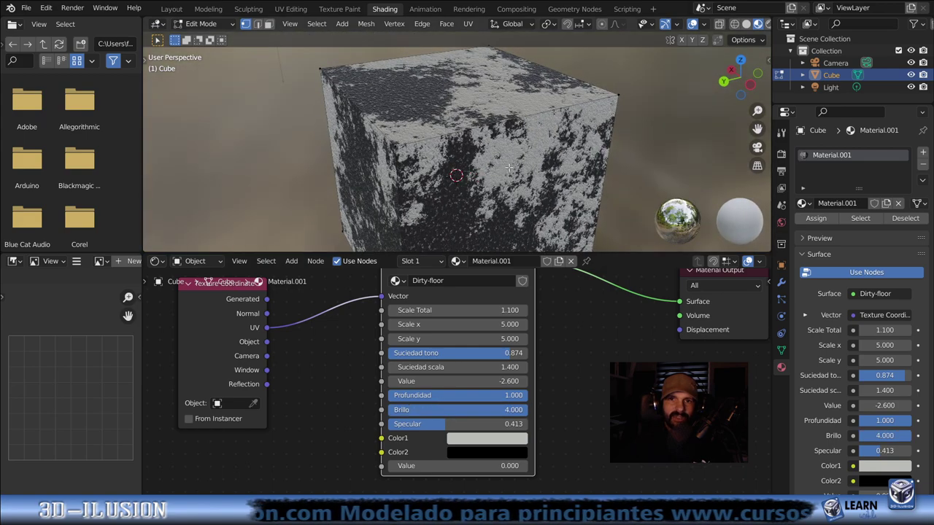
pyautogui.moveTo(522, 413); pyautogui.dragTo(394, 413)
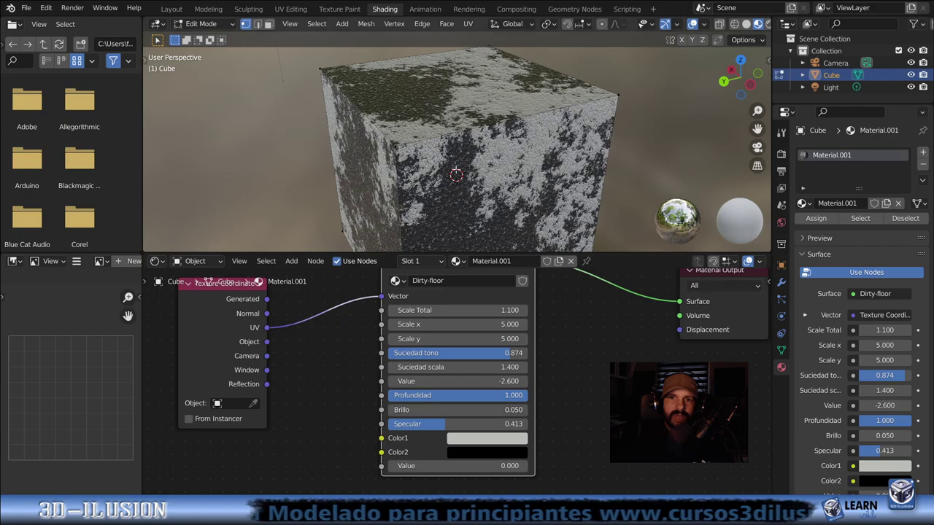
pyautogui.scroll(5, 483, 207)
pyautogui.moveTo(483, 207)
pyautogui.mouseDown(button='middle')
pyautogui.moveTo(526, 209)
pyautogui.moveTo(394, 116)
pyautogui.moveTo(448, 150)
pyautogui.moveTo(380, 150)
pyautogui.moveTo(406, 123)
pyautogui.mouseUp(button='middle')
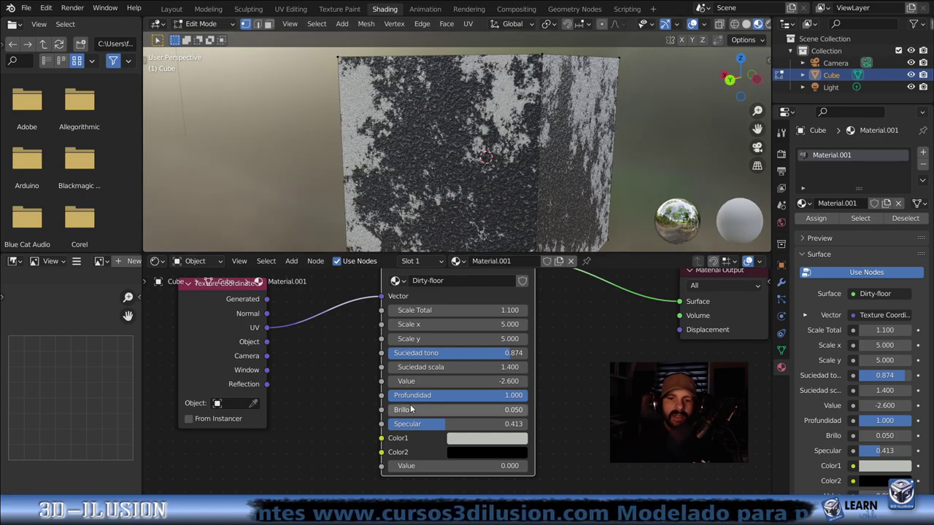
pyautogui.moveTo(508, 410); pyautogui.dragTo(617, 411)
pyautogui.moveTo(515, 410); pyautogui.dragTo(452, 410)
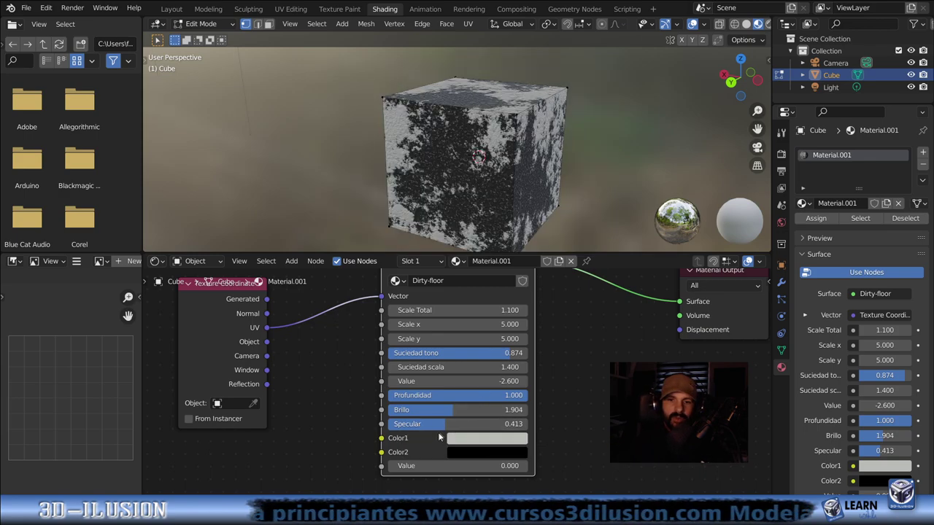
# Set Dirty-floor's Specular to 1.000 and preview the cube in rendered shading.
pyautogui.moveTo(511, 429); pyautogui.dragTo(438, 429)
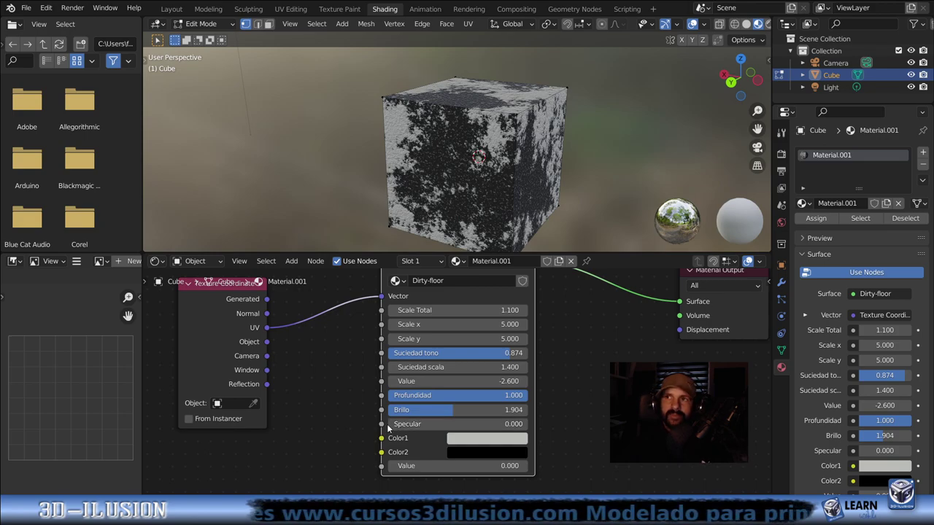
pyautogui.moveTo(394, 424); pyautogui.dragTo(528, 424)
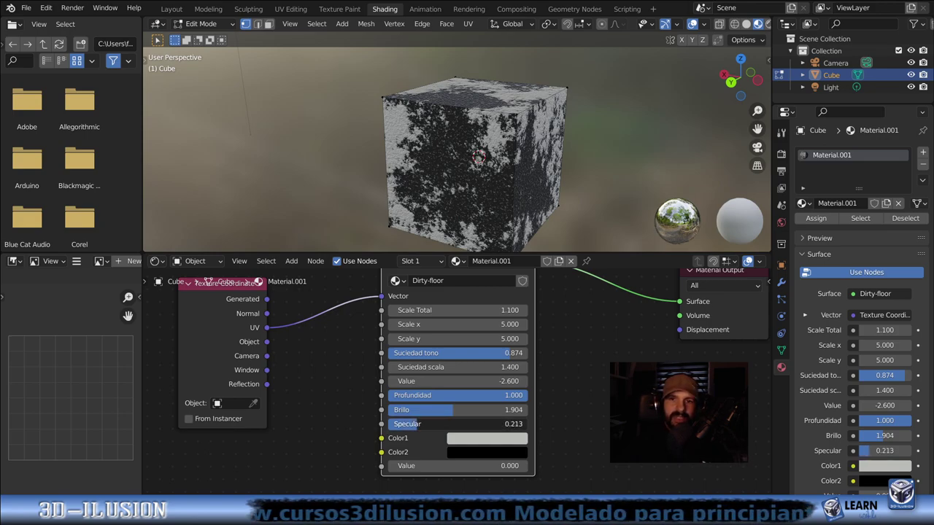
pyautogui.scroll(4, 530, 175)
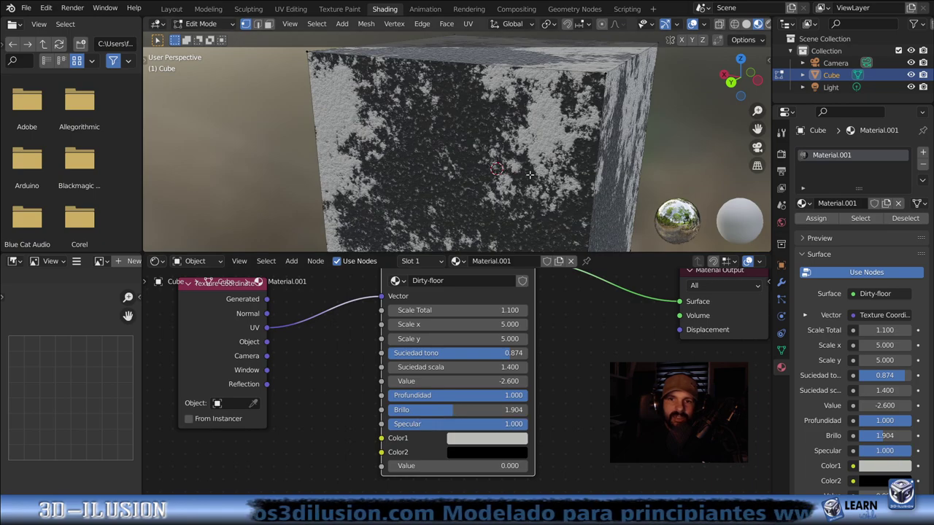
pyautogui.scroll(-3, 530, 174)
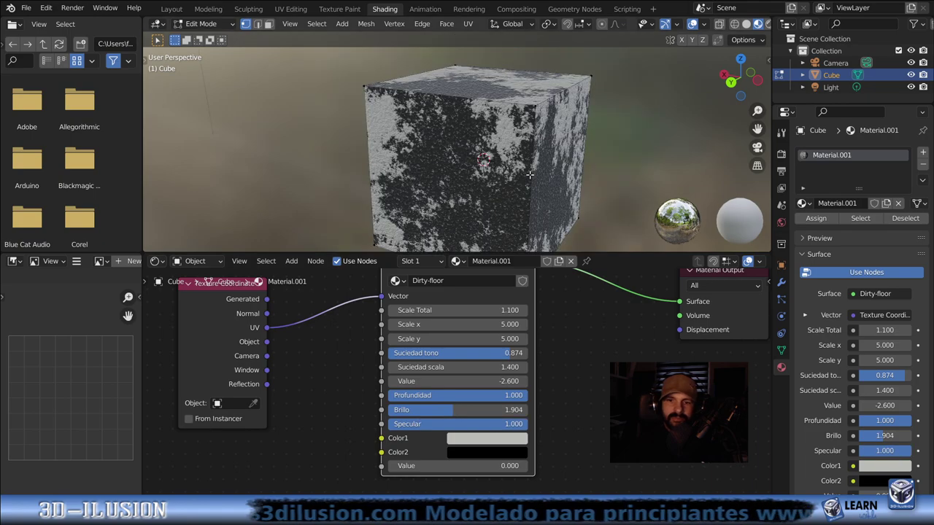
pyautogui.click(768, 28)
# Set Dirty-floor's Specular to 0.491 and frame all material nodes in the Shader Editor.
pyautogui.moveTo(483, 161)
pyautogui.mouseDown(button='middle')
pyautogui.moveTo(562, 157)
pyautogui.moveTo(511, 168)
pyautogui.mouseUp(button='middle')
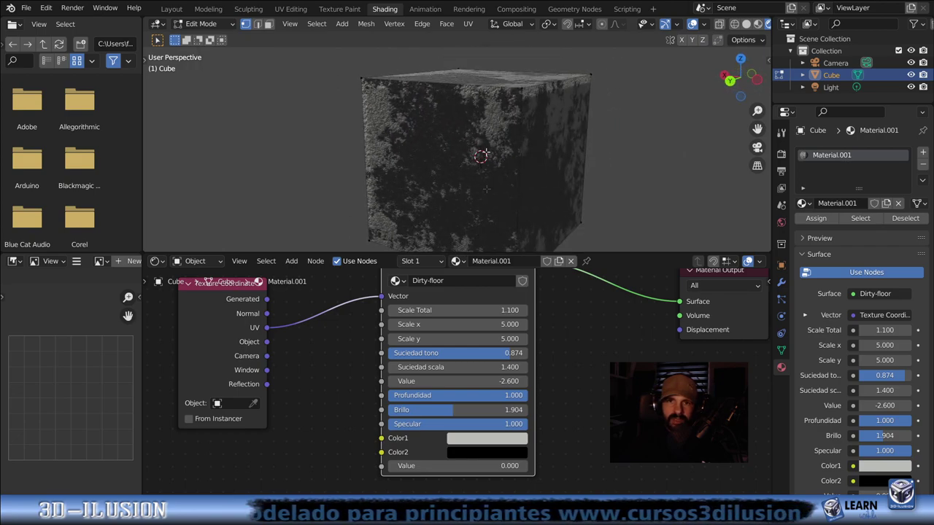
pyautogui.click(782, 154)
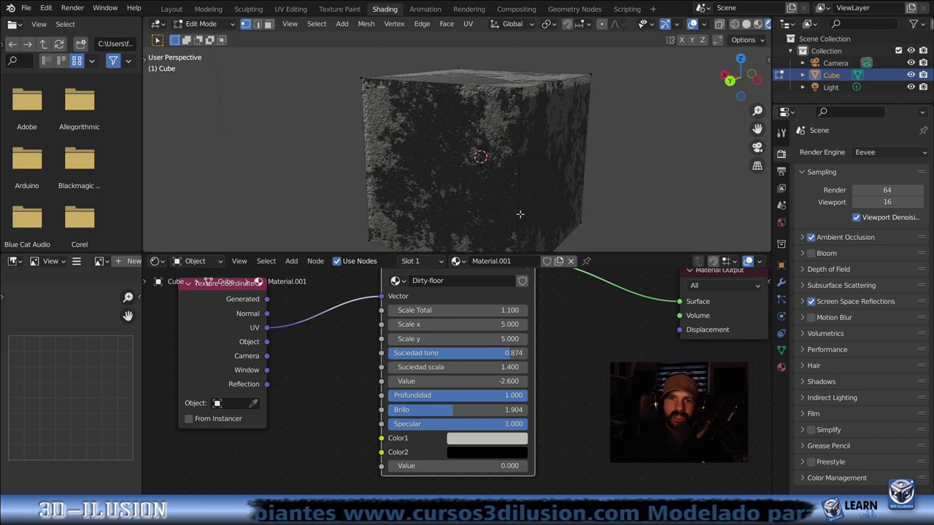
pyautogui.moveTo(520, 214); pyautogui.dragTo(510, 198, button='middle')
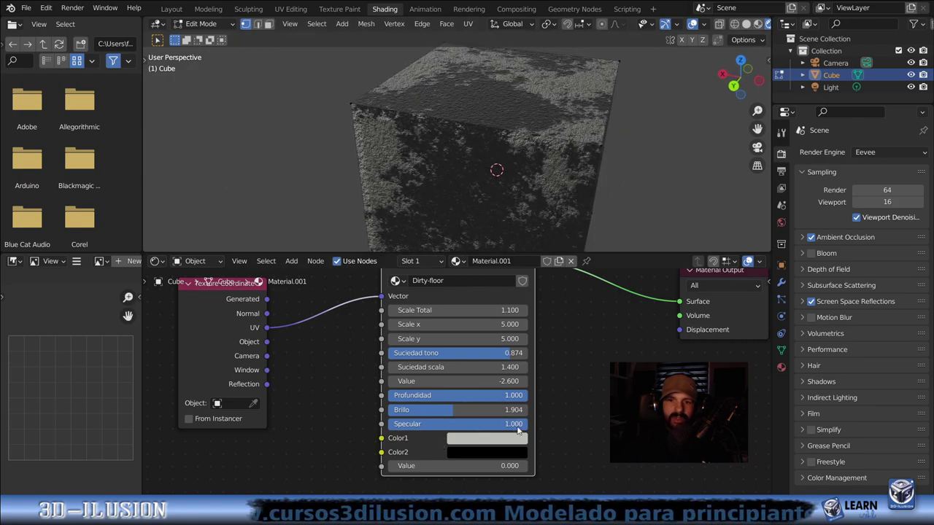
pyautogui.moveTo(503, 423)
pyautogui.mouseDown()
pyautogui.moveTo(394, 424)
pyautogui.moveTo(525, 424)
pyautogui.mouseUp()
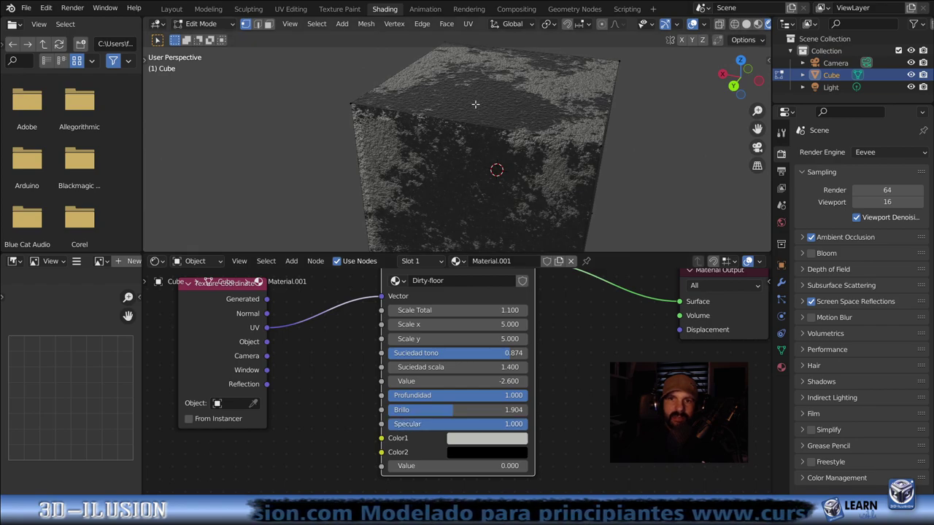
pyautogui.hotkey('ctrl', 'z')
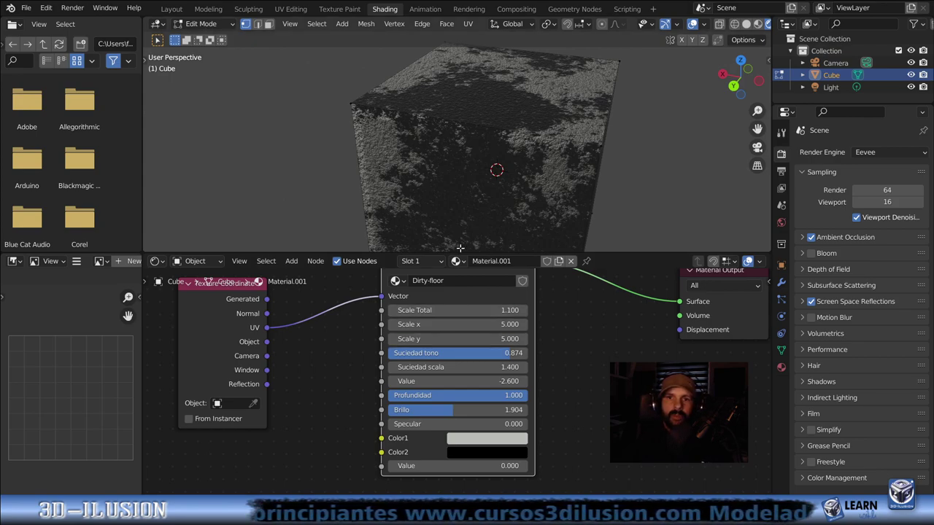
pyautogui.moveTo(416, 424)
pyautogui.mouseDown()
pyautogui.moveTo(479, 424)
pyautogui.moveTo(461, 424)
pyautogui.mouseUp()
pyautogui.press('Home')
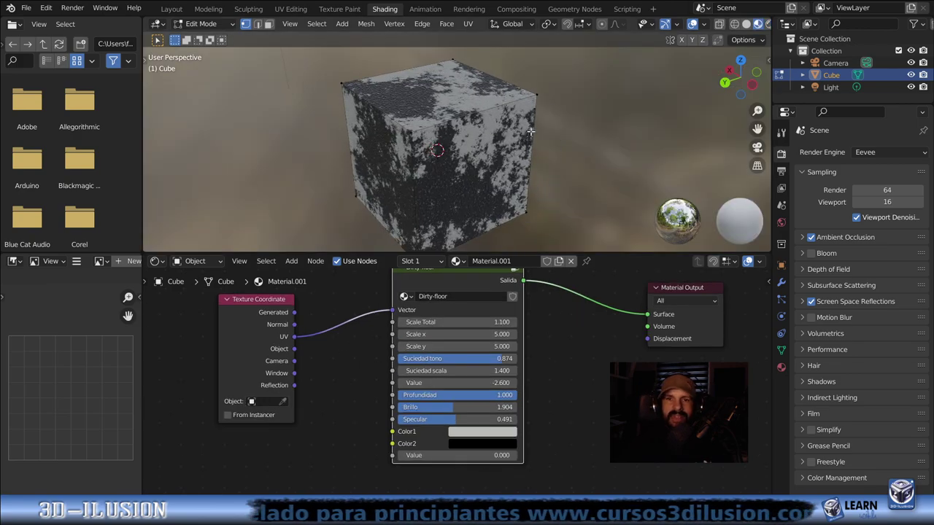
# Raise Dirty-floor's bottom Value and increase Scale Total to 3.9 for a finer texture.
pyautogui.moveTo(623, 253); pyautogui.dragTo(623, 280)
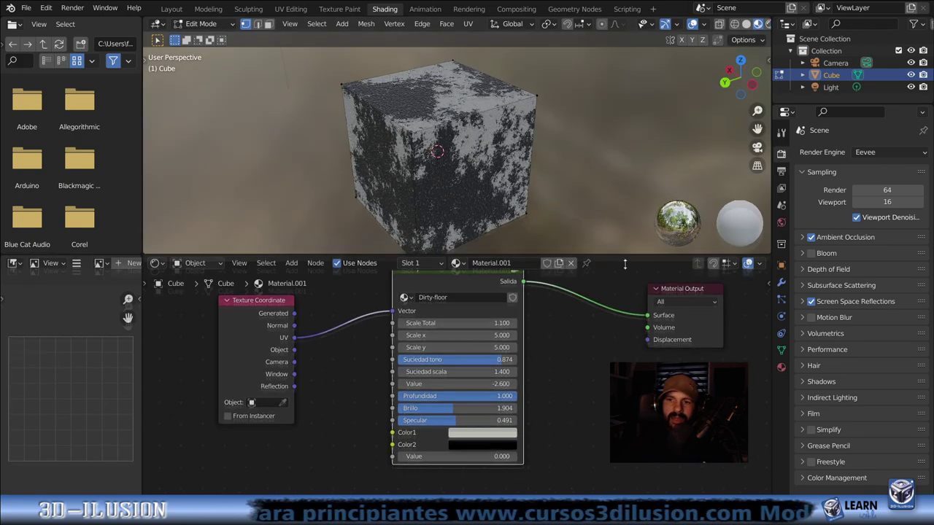
pyautogui.scroll(-2, 531, 183)
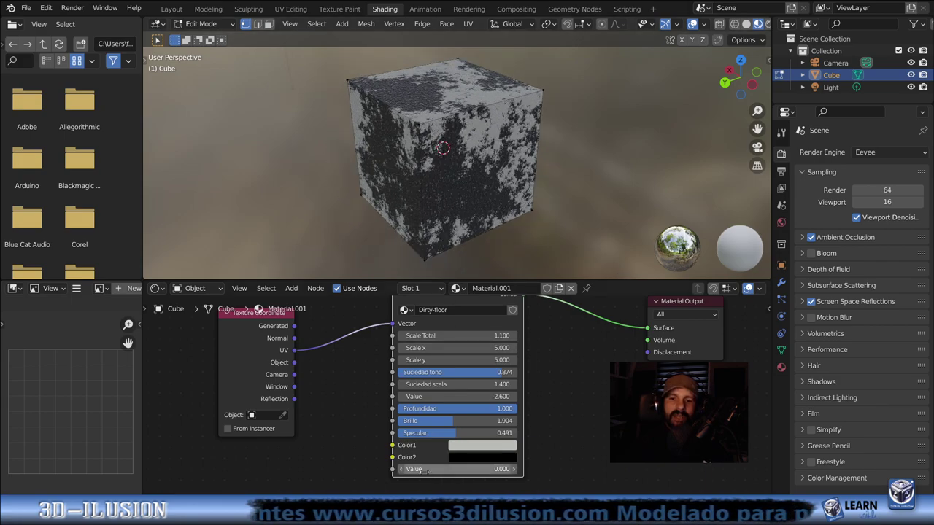
pyautogui.moveTo(414, 469)
pyautogui.mouseDown()
pyautogui.moveTo(496, 470)
pyautogui.moveTo(445, 469)
pyautogui.mouseUp()
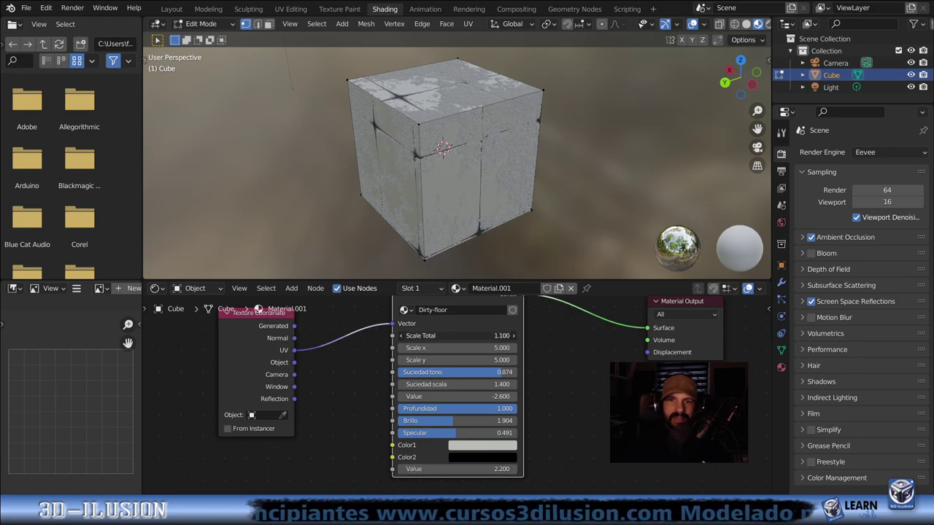
pyautogui.moveTo(458, 336)
pyautogui.mouseDown()
pyautogui.moveTo(510, 336)
pyautogui.moveTo(467, 336)
pyautogui.mouseUp()
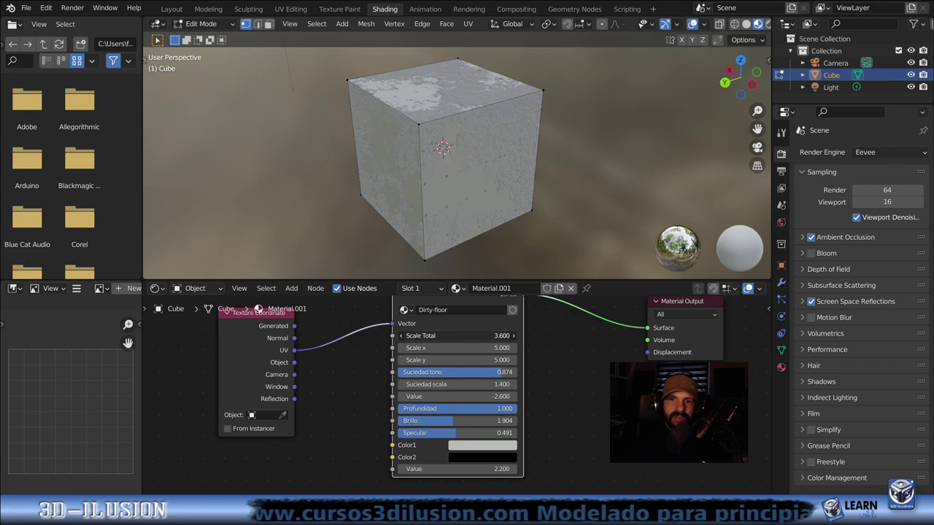
# Settle the bottom Value at 0.2 so one cube face shows rounded tiles.
pyautogui.moveTo(468, 180); pyautogui.dragTo(504, 203, button='middle')
pyautogui.scroll(3, 504, 203)
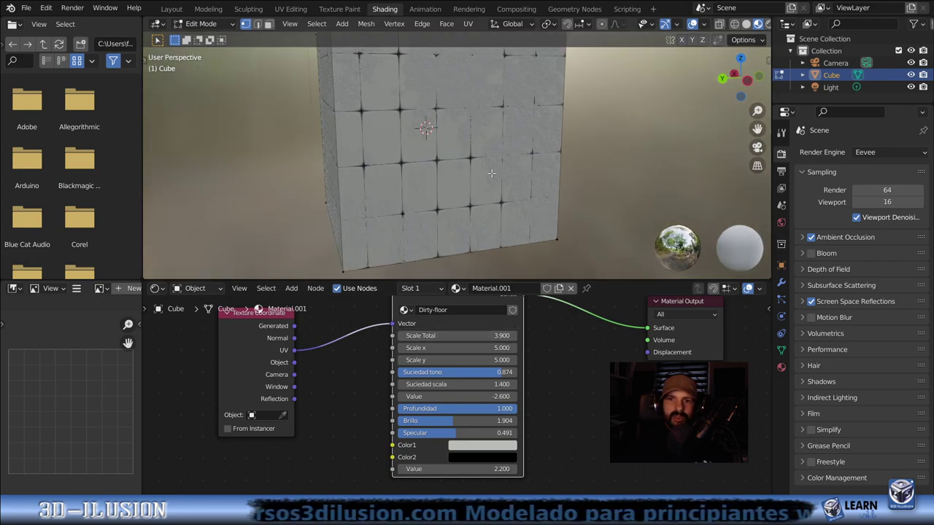
pyautogui.scroll(-3, 504, 203)
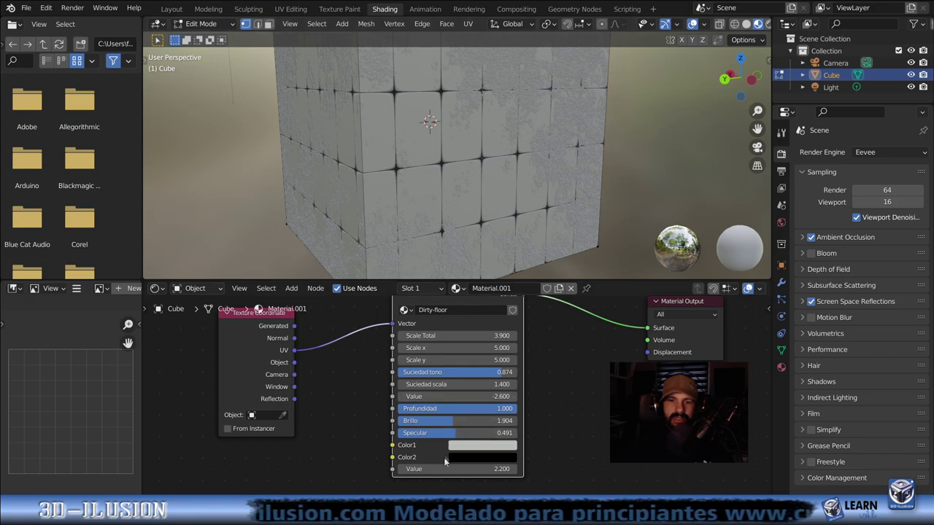
pyautogui.moveTo(451, 469); pyautogui.dragTo(508, 469)
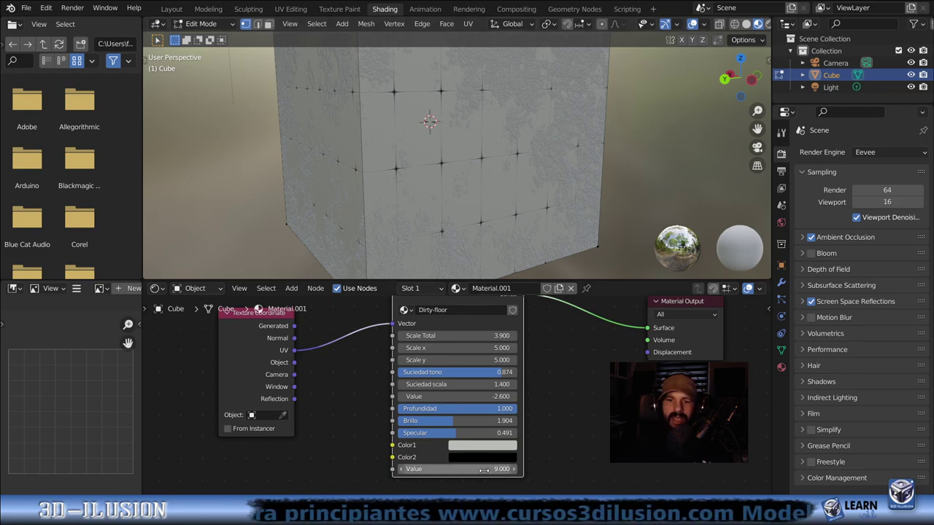
pyautogui.moveTo(458, 469); pyautogui.dragTo(412, 469)
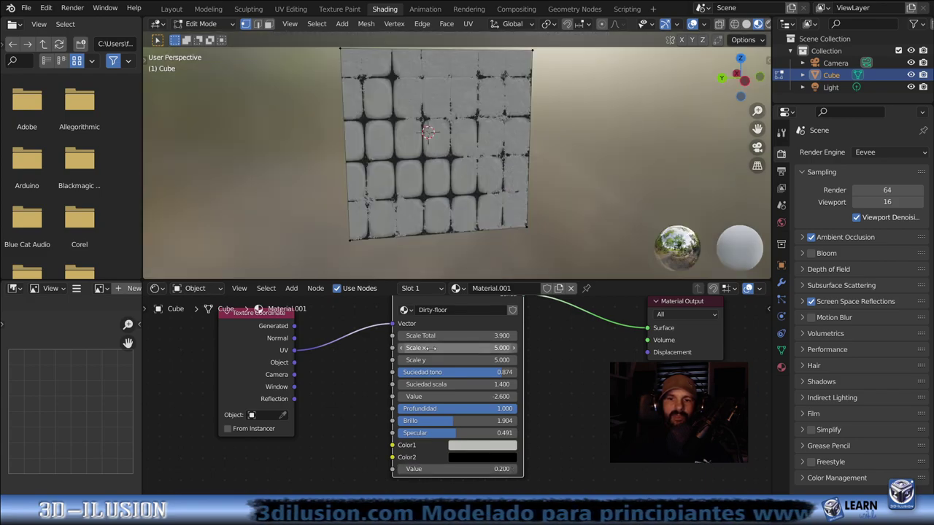
# Enter Scale x 1.2, Scale y 1.5 and Scale Total 1.4, then raise Scale Total to 2.3.
pyautogui.click(438, 348)
pyautogui.write('1.2')
pyautogui.press('Return')
pyautogui.click(457, 359)
pyautogui.write('1.5')
pyautogui.press('Return')
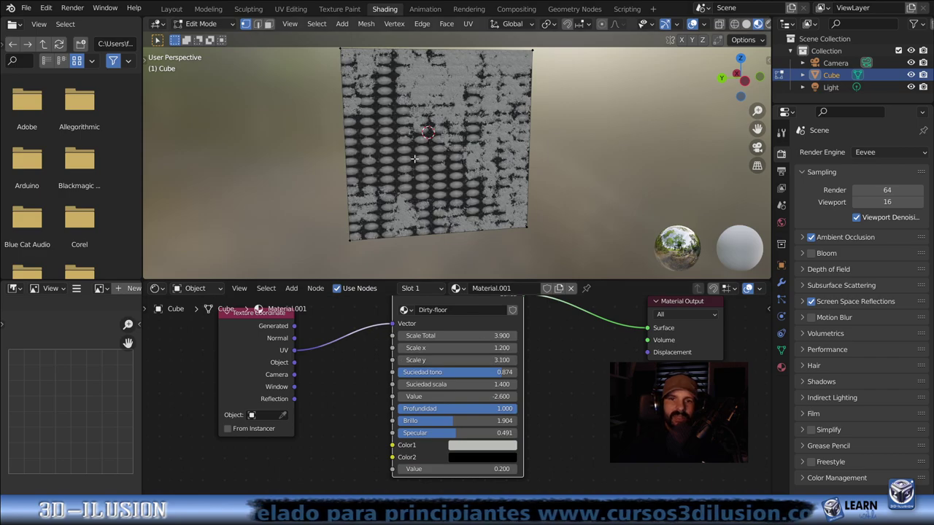
pyautogui.click(487, 335)
pyautogui.write('1.4')
pyautogui.press('Return')
pyautogui.moveTo(457, 336); pyautogui.dragTo(482, 335)
# Increase Scale x and Scale y for larger spots, then nudge Scale y down slightly.
pyautogui.moveTo(467, 182); pyautogui.dragTo(481, 180, button='middle')
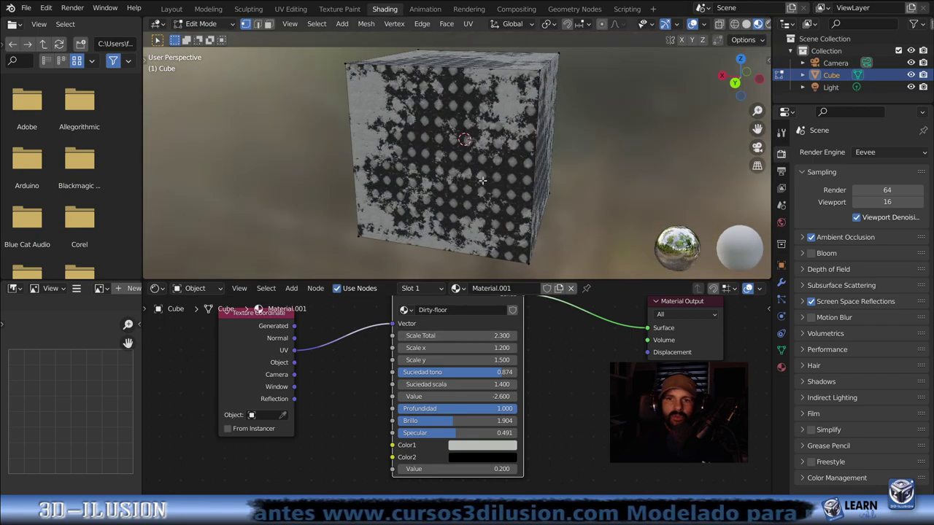
pyautogui.scroll(3, 482, 180)
pyautogui.scroll(2, 482, 180)
pyautogui.scroll(-3, 548, 166)
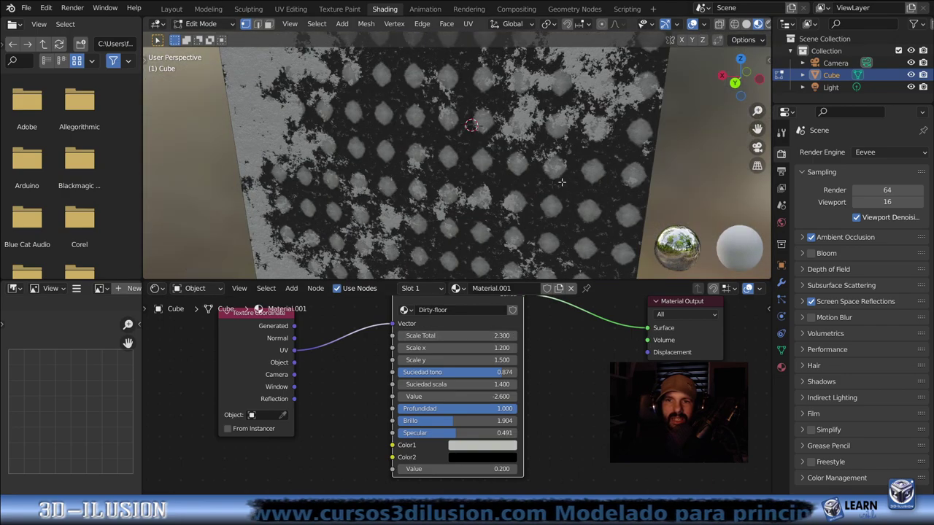
pyautogui.moveTo(572, 177); pyautogui.dragTo(520, 183, button='middle')
pyautogui.moveTo(511, 348)
pyautogui.mouseDown()
pyautogui.moveTo(555, 348)
pyautogui.moveTo(562, 360)
pyautogui.mouseUp()
pyautogui.click(401, 359)
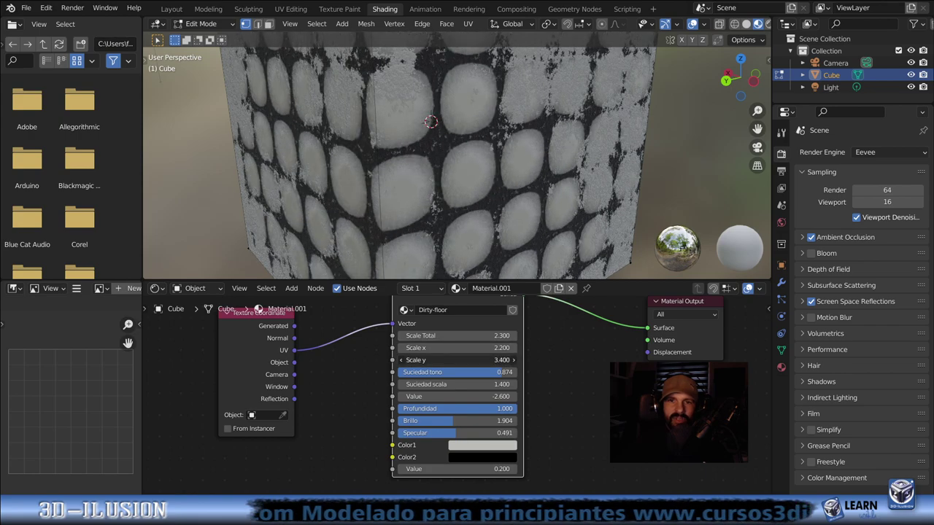
# Stretch the tiles to Scale x 3.0 and Scale y 6.8, then adjust the bottom Value.
pyautogui.moveTo(453, 189); pyautogui.dragTo(403, 188, button='middle')
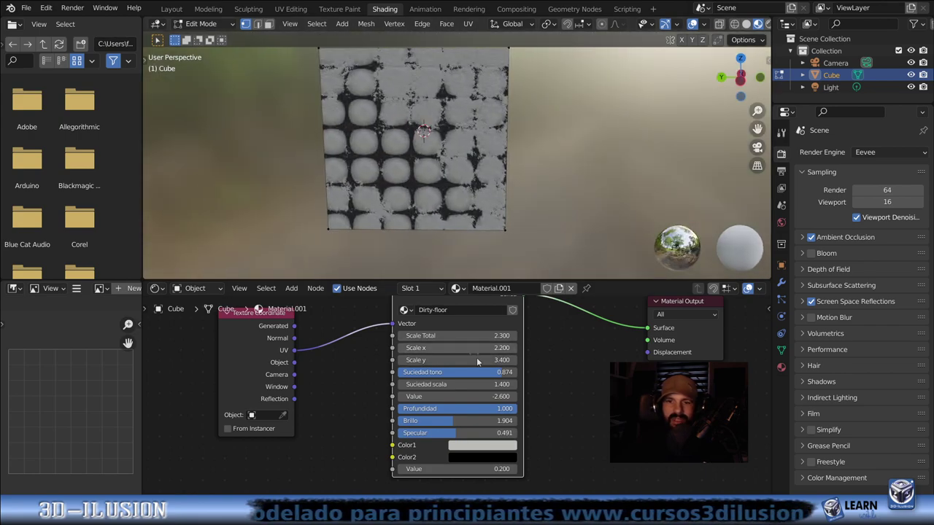
pyautogui.moveTo(478, 348); pyautogui.dragTo(554, 348)
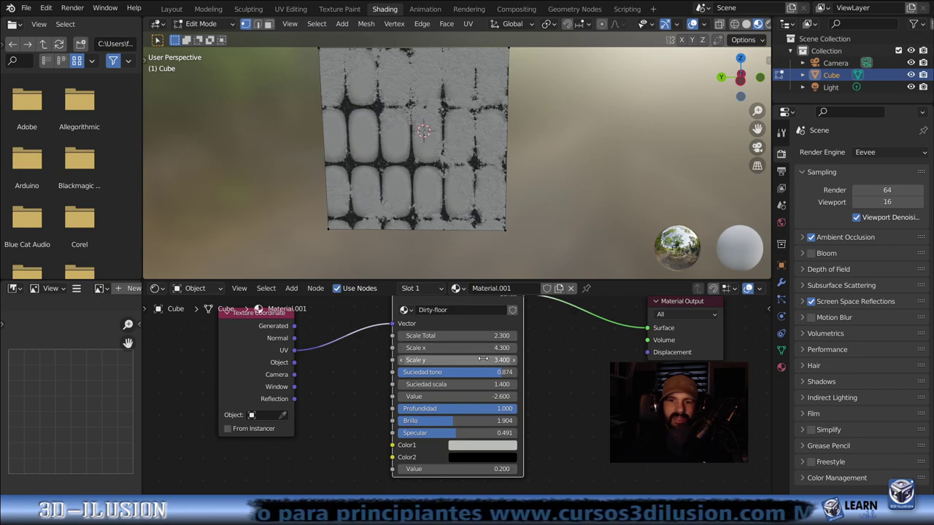
pyautogui.moveTo(482, 360); pyautogui.dragTo(606, 360)
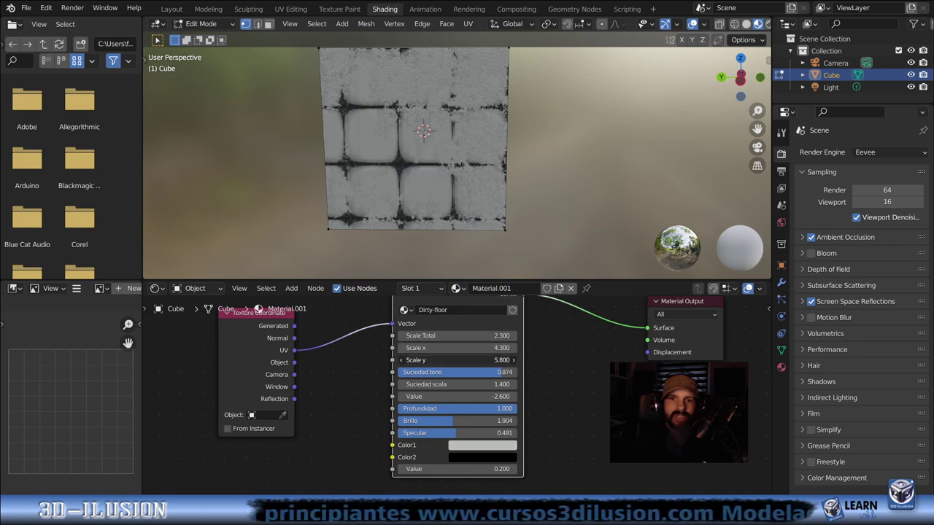
pyautogui.moveTo(481, 360); pyautogui.dragTo(434, 348)
pyautogui.hotkey('ctrl', 'v')
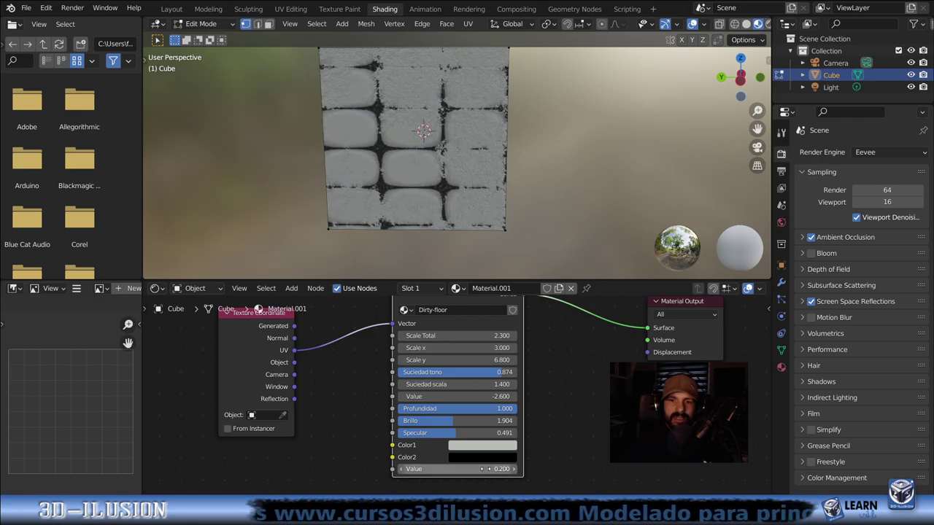
pyautogui.moveTo(445, 469)
pyautogui.mouseDown()
pyautogui.moveTo(416, 469)
pyautogui.moveTo(548, 469)
pyautogui.mouseUp()
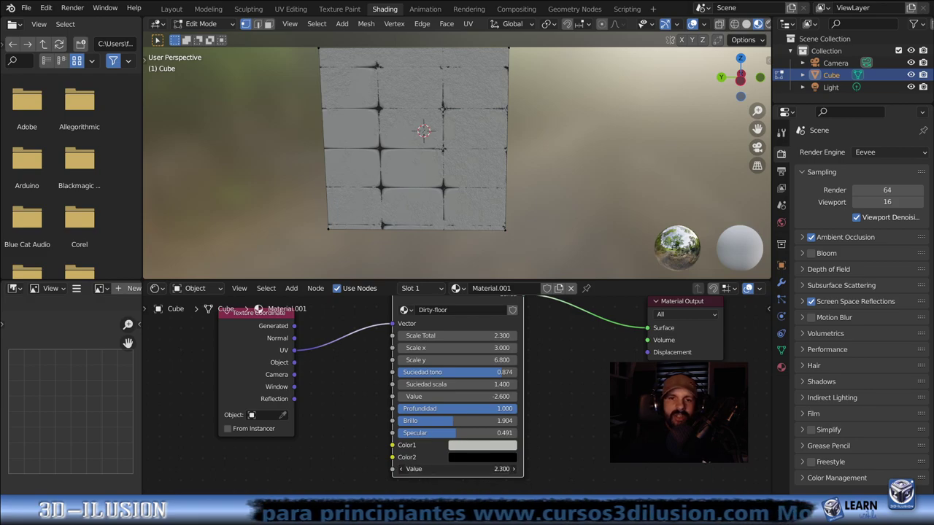
# Set bottom Value 0.5, Suciedad tono 0.516, Suciedad scala 13.3 and the grime Value 1.2.
pyautogui.moveTo(445, 469)
pyautogui.mouseDown()
pyautogui.moveTo(416, 469)
pyautogui.moveTo(449, 469)
pyautogui.mouseUp()
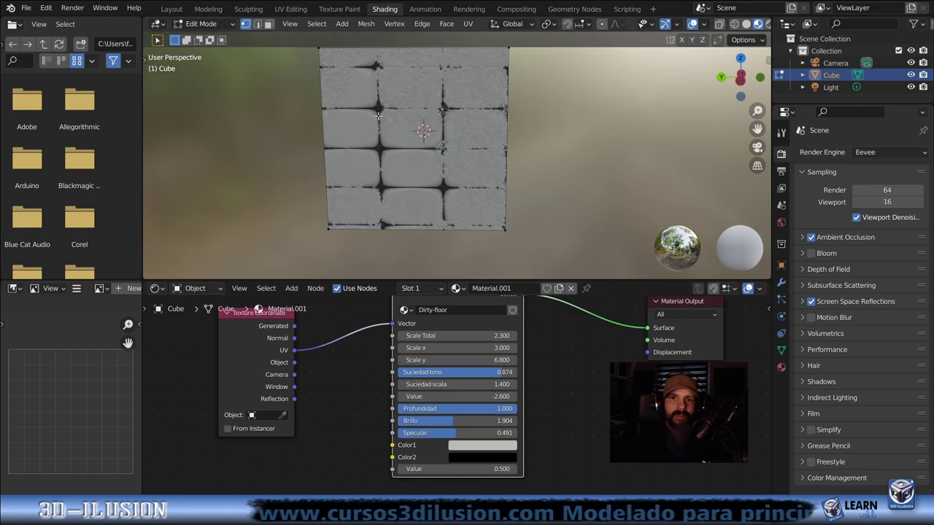
pyautogui.scroll(2, 458, 369)
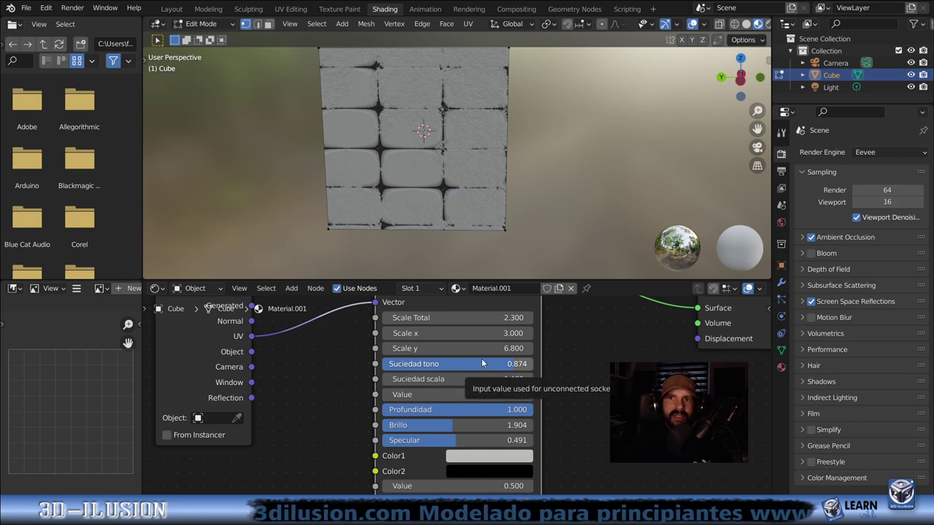
pyautogui.moveTo(510, 175); pyautogui.dragTo(483, 196, button='middle')
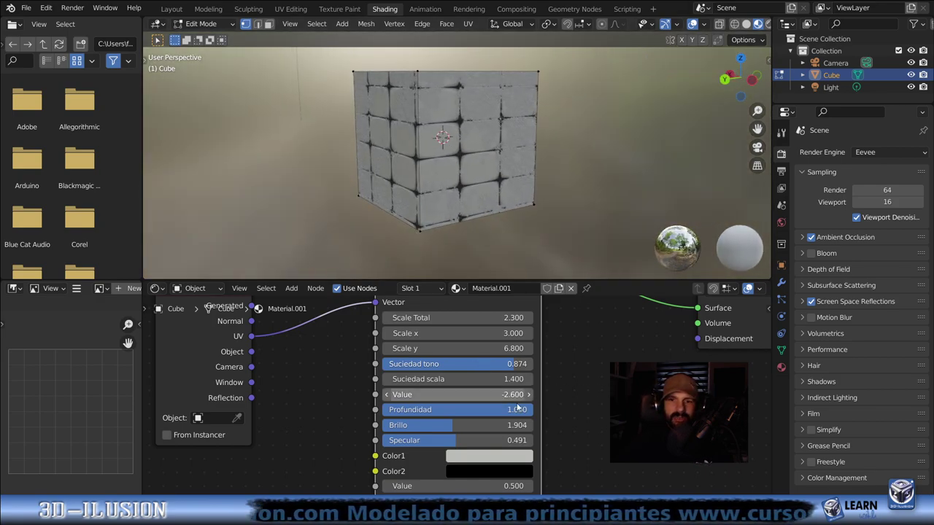
pyautogui.moveTo(483, 363)
pyautogui.mouseDown()
pyautogui.moveTo(384, 363)
pyautogui.moveTo(532, 364)
pyautogui.mouseUp()
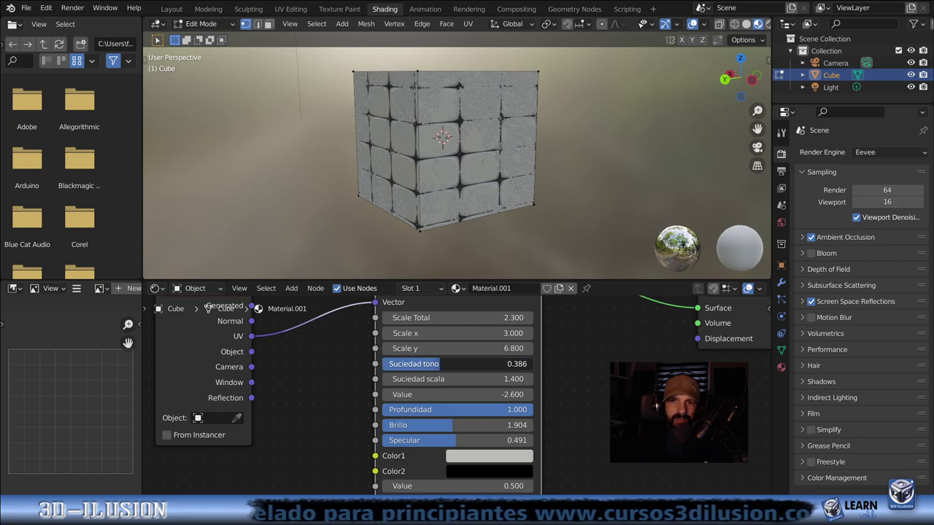
pyautogui.scroll(4, 413, 177)
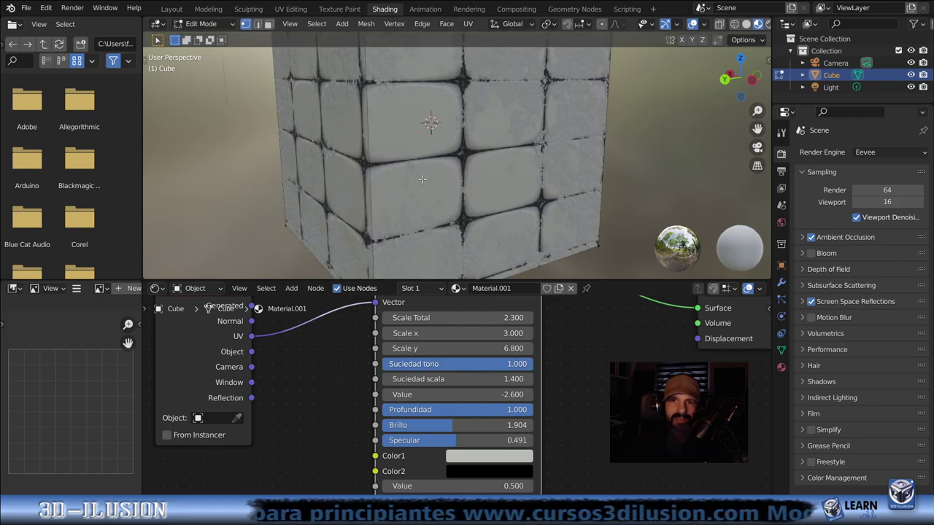
pyautogui.scroll(1, 484, 160)
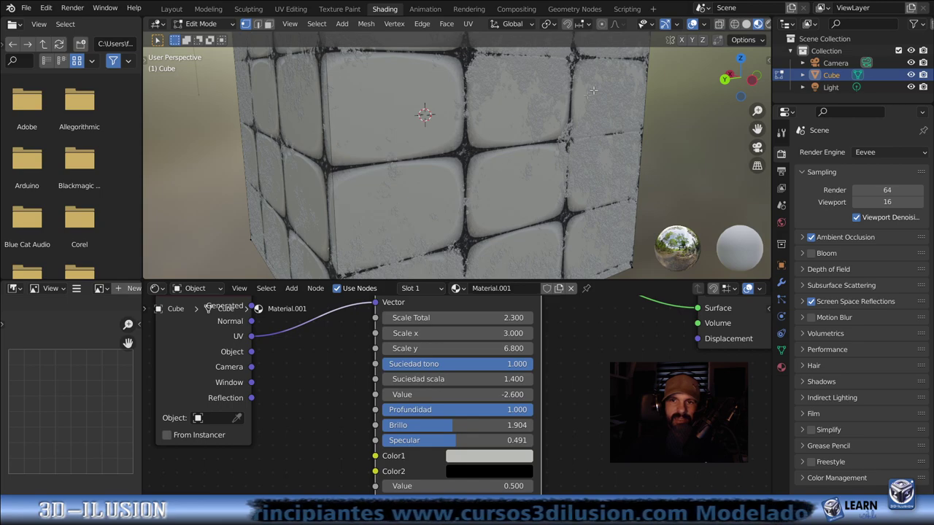
pyautogui.moveTo(511, 363)
pyautogui.mouseDown()
pyautogui.moveTo(522, 363)
pyautogui.moveTo(459, 363)
pyautogui.moveTo(467, 379)
pyautogui.moveTo(515, 378)
pyautogui.mouseUp()
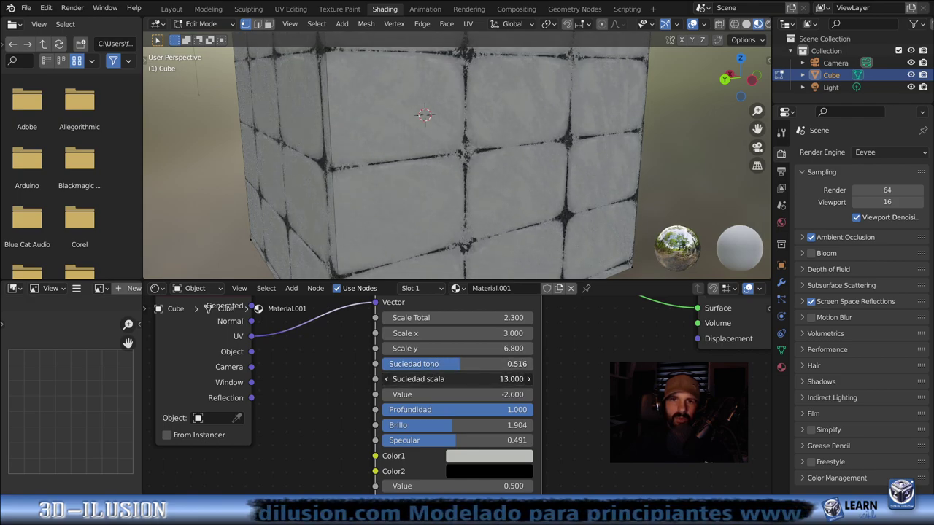
pyautogui.moveTo(424, 394)
pyautogui.mouseDown()
pyautogui.moveTo(496, 394)
pyautogui.moveTo(420, 394)
pyautogui.mouseUp()
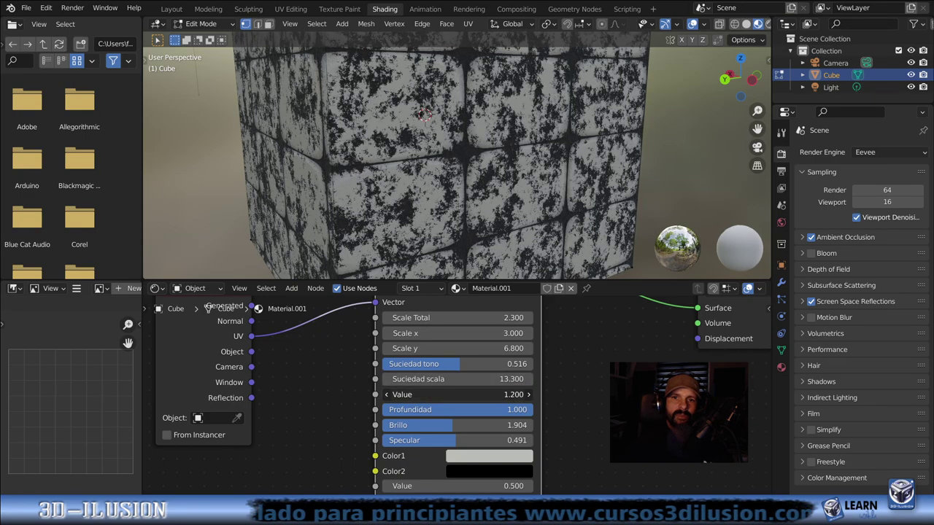
pyautogui.scroll(-5, 412, 211)
pyautogui.scroll(4, 413, 211)
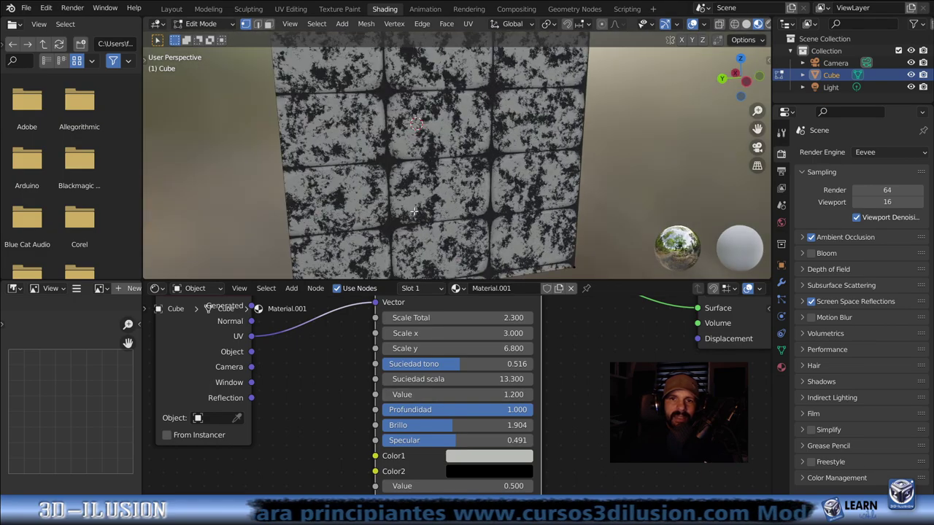
# Drop Suciedad scala to -2.3, Suciedad tono to 0.152, Value to -9.9 and Profundidad to 0.61.
pyautogui.moveTo(467, 378)
pyautogui.mouseDown()
pyautogui.moveTo(409, 378)
pyautogui.moveTo(452, 366)
pyautogui.mouseUp()
pyautogui.moveTo(403, 364)
pyautogui.mouseDown()
pyautogui.moveTo(384, 364)
pyautogui.moveTo(482, 363)
pyautogui.moveTo(383, 363)
pyautogui.moveTo(448, 363)
pyautogui.moveTo(382, 363)
pyautogui.moveTo(405, 364)
pyautogui.mouseUp()
pyautogui.moveTo(416, 395)
pyautogui.mouseDown()
pyautogui.moveTo(504, 394)
pyautogui.moveTo(408, 395)
pyautogui.mouseUp()
pyautogui.moveTo(388, 363); pyautogui.dragTo(394, 363)
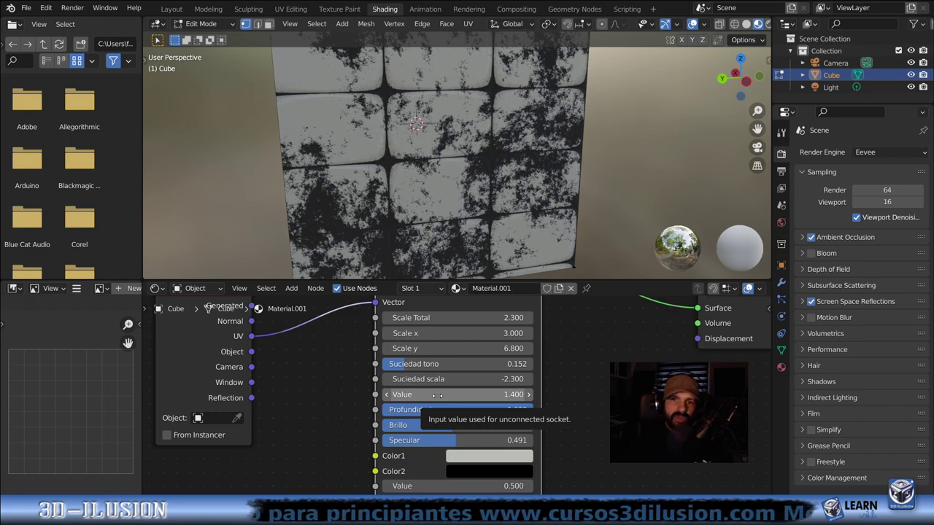
pyautogui.moveTo(440, 394); pyautogui.dragTo(364, 395)
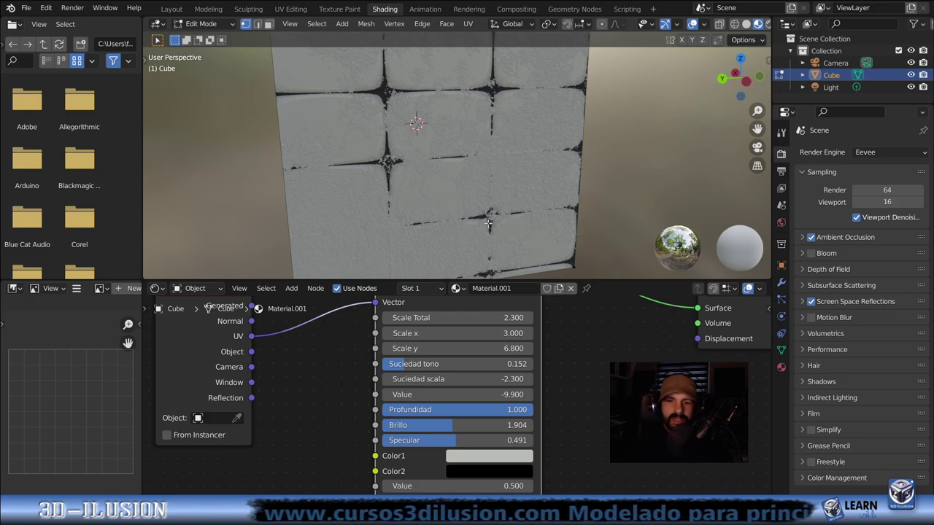
pyautogui.scroll(1, 457, 407)
pyautogui.moveTo(524, 410)
pyautogui.mouseDown()
pyautogui.moveTo(430, 410)
pyautogui.moveTo(466, 401)
pyautogui.mouseUp()
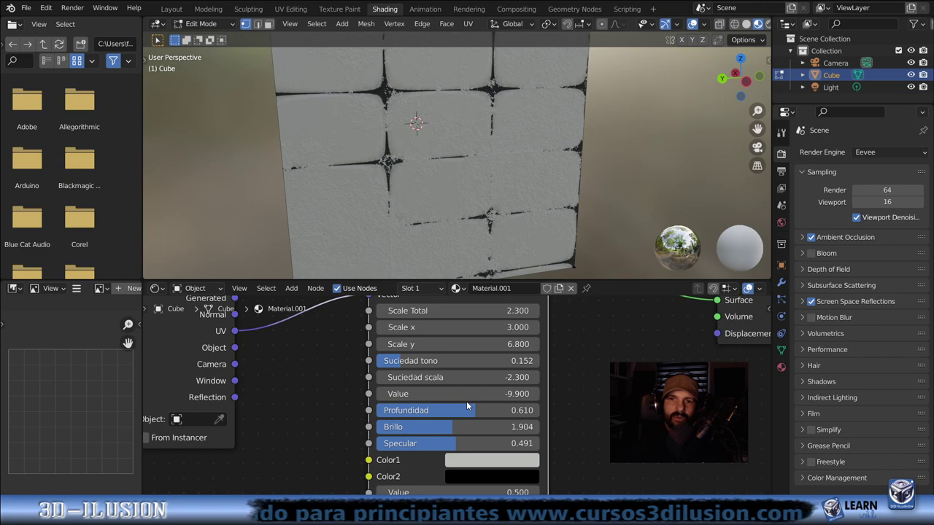
pyautogui.scroll(-3, 453, 168)
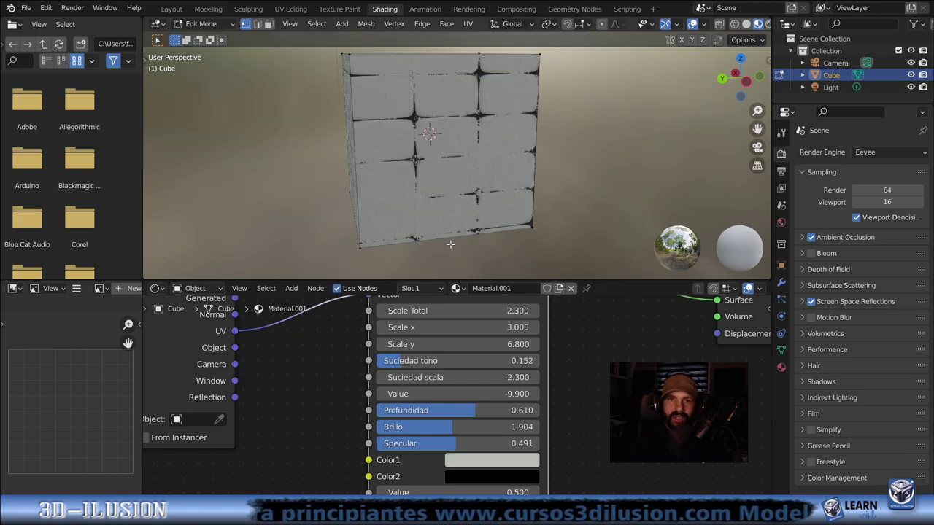
# Set the Dirty-floor node's Brillo to 0.05 for a mottled, weathered grey tile surface.
pyautogui.moveTo(445, 153)
pyautogui.mouseDown(button='middle')
pyautogui.moveTo(471, 193)
pyautogui.moveTo(445, 191)
pyautogui.mouseUp(button='middle')
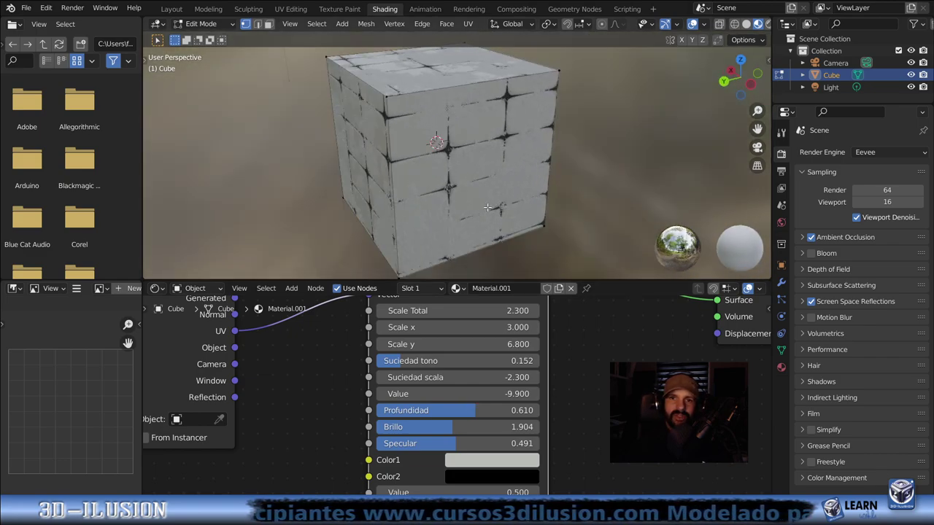
pyautogui.moveTo(418, 431); pyautogui.dragTo(462, 427)
pyautogui.write('0.05')
pyautogui.press('Return')
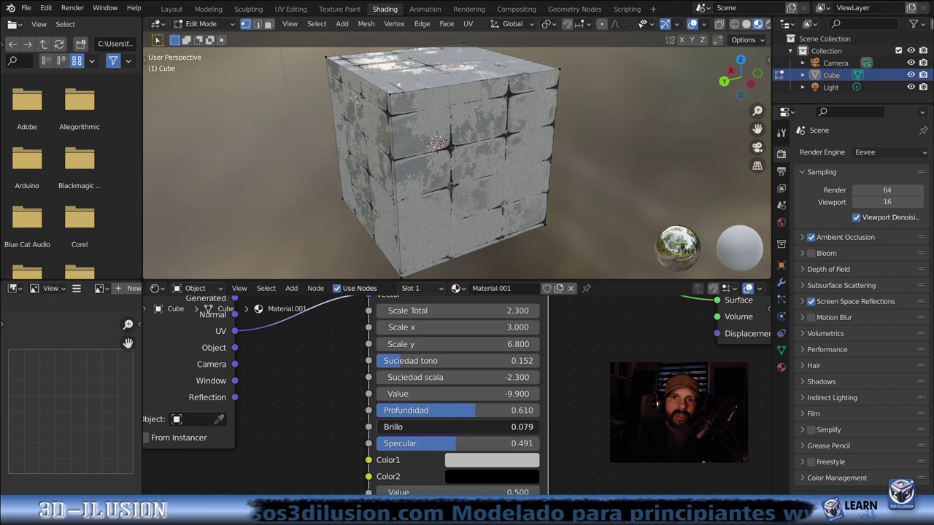
pyautogui.moveTo(396, 222)
pyautogui.mouseDown(button='middle')
pyautogui.moveTo(515, 226)
pyautogui.moveTo(325, 192)
pyautogui.moveTo(496, 216)
pyautogui.moveTo(621, 211)
pyautogui.mouseUp(button='middle')
pyautogui.scroll(4, 503, 211)
pyautogui.scroll(-5, 621, 211)
pyautogui.moveTo(584, 181); pyautogui.dragTo(537, 171, button='middle')
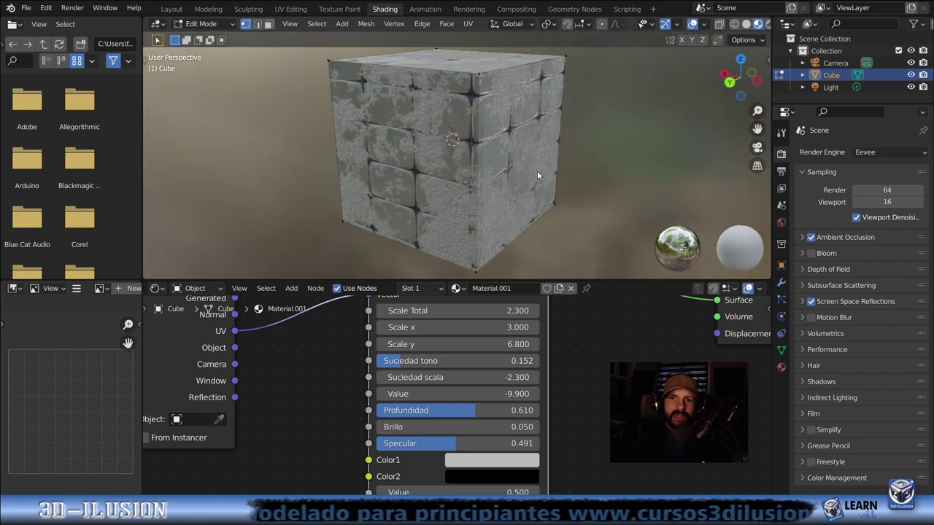
# Tint the first tile colour, Color1, a brighter green.
pyautogui.click(500, 460)
pyautogui.moveTo(514, 408); pyautogui.dragTo(546, 410)
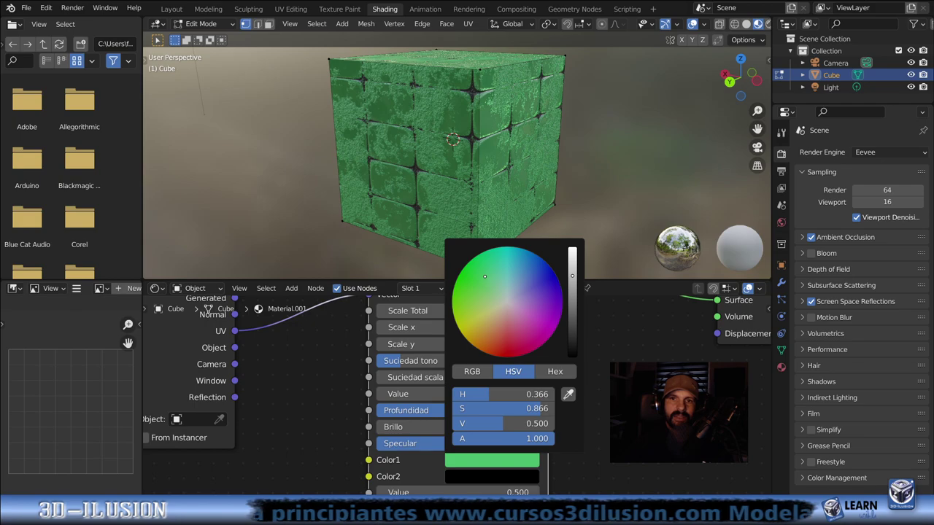
pyautogui.moveTo(467, 182); pyautogui.dragTo(443, 168, button='middle')
pyautogui.scroll(2, 442, 169)
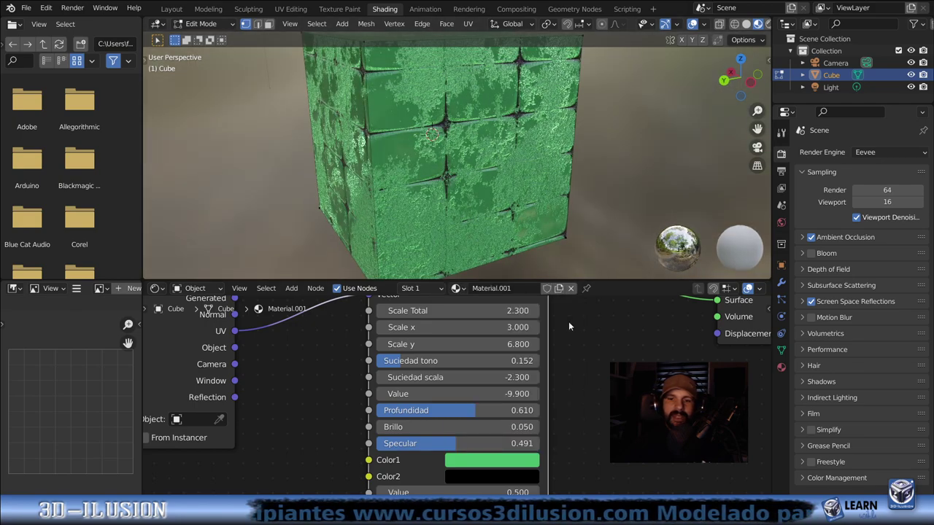
# Raise Scale Total to 4.2 and lower Scale y to 3.9 for smaller, denser tiles.
pyautogui.moveTo(588, 349); pyautogui.dragTo(587, 376, button='middle')
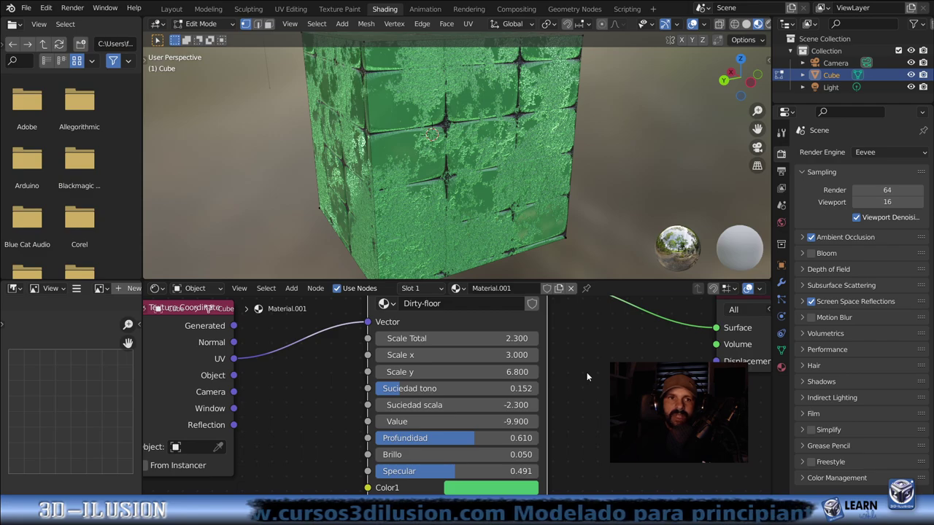
pyautogui.scroll(-1, 587, 377)
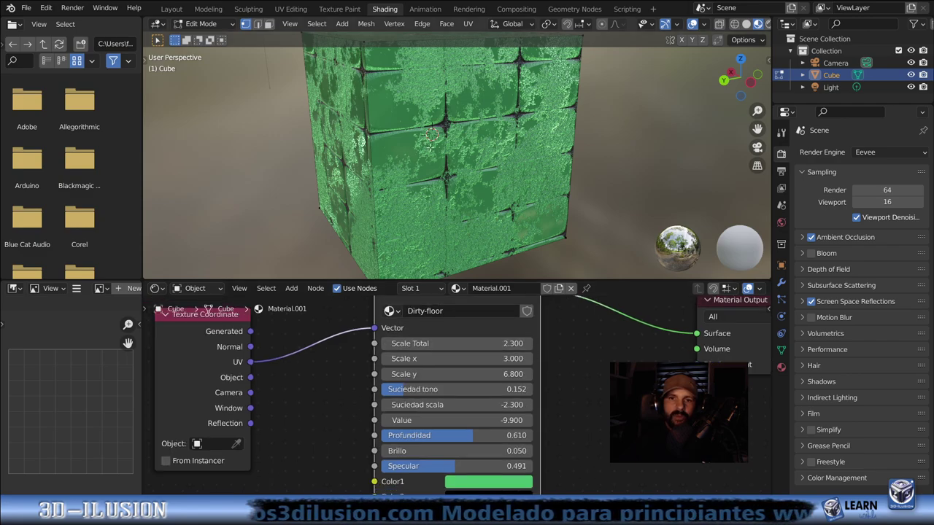
pyautogui.moveTo(425, 343); pyautogui.dragTo(431, 343)
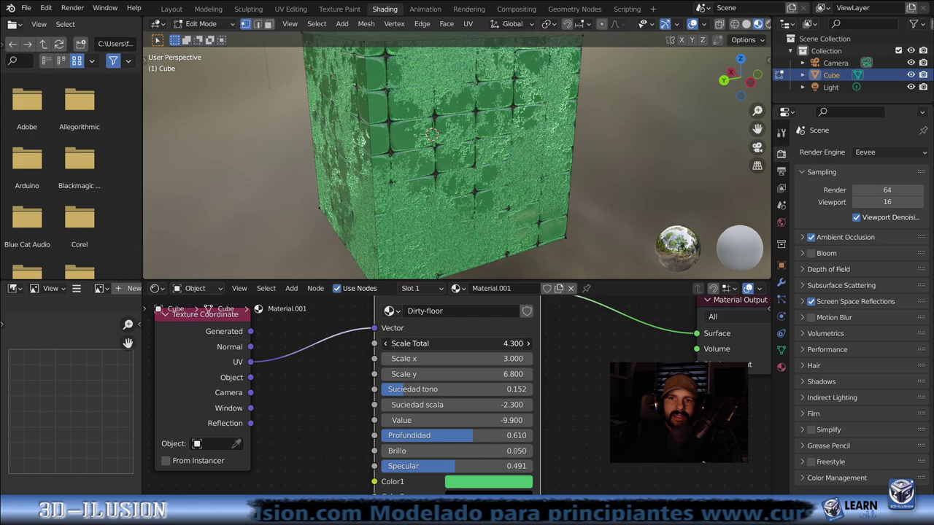
pyautogui.moveTo(430, 373)
pyautogui.mouseDown()
pyautogui.moveTo(408, 373)
pyautogui.moveTo(445, 374)
pyautogui.mouseUp()
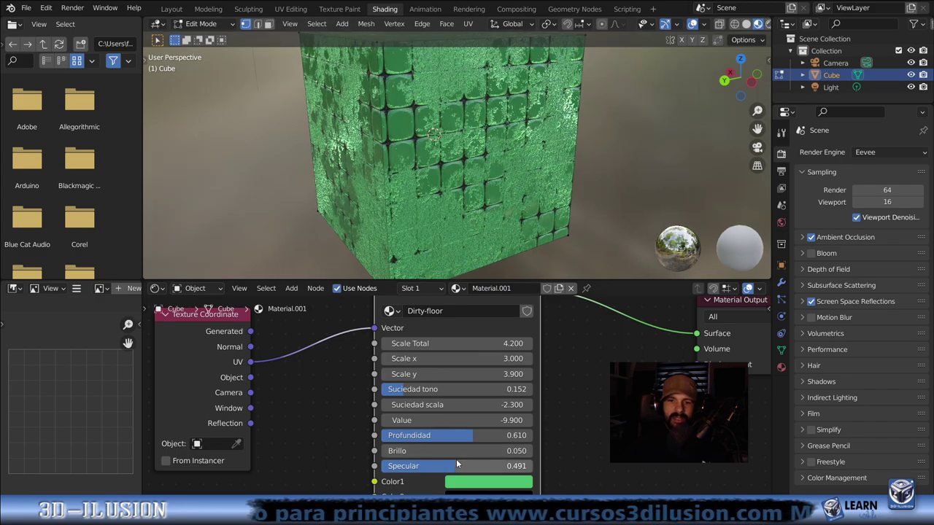
# Make Color2 a dark green and return Color1 to light grey.
pyautogui.click(469, 479)
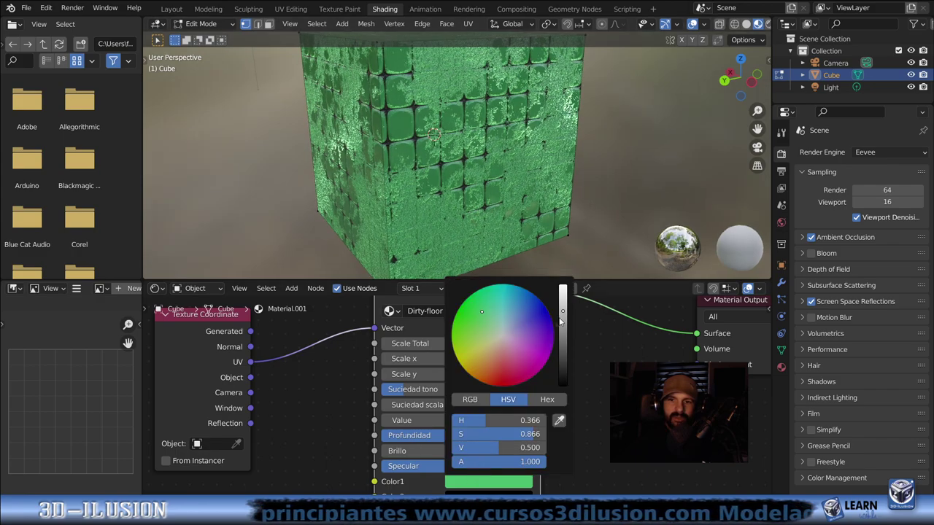
pyautogui.click(489, 482)
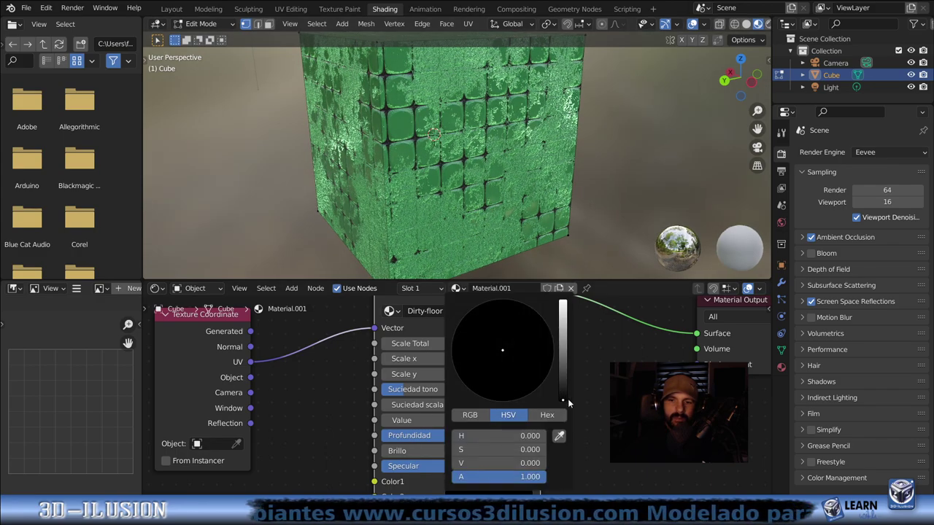
pyautogui.moveTo(566, 399)
pyautogui.mouseDown()
pyautogui.moveTo(556, 373)
pyautogui.moveTo(563, 310)
pyautogui.mouseUp()
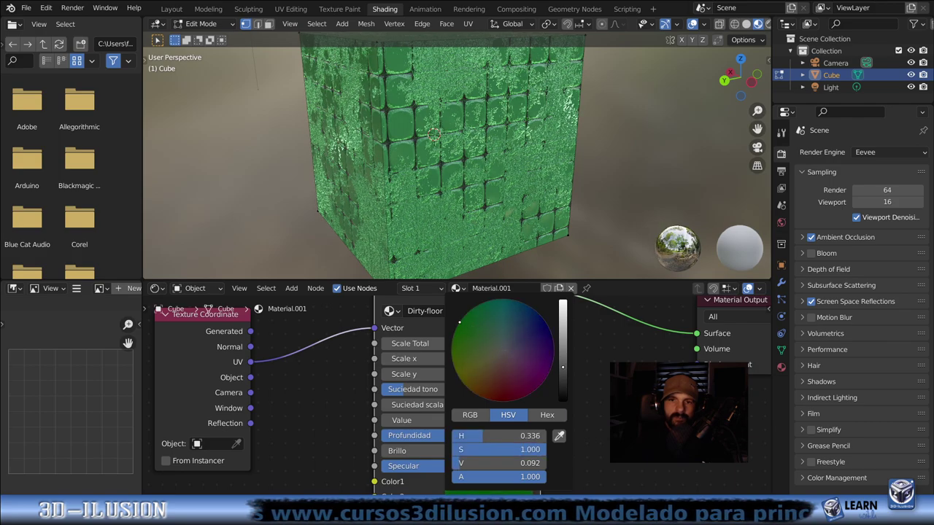
pyautogui.click(481, 482)
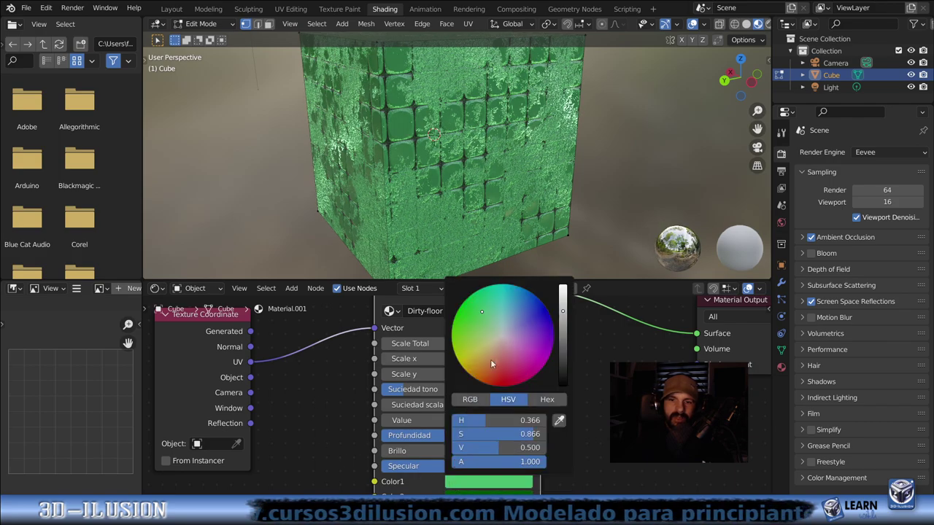
pyautogui.click(502, 335)
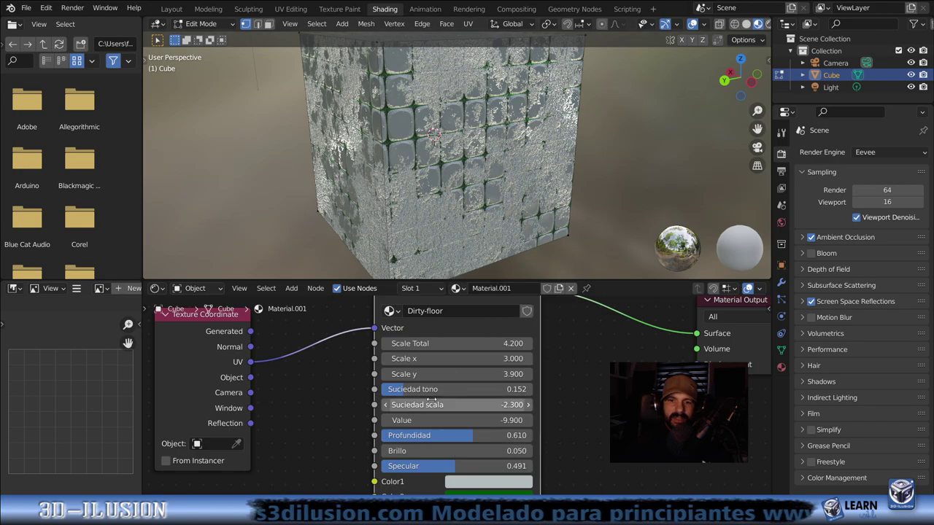
# Set Suciedad scala 8.2, Suciedad tono 0.256 and Value 2.2 to spread green moss stains.
pyautogui.moveTo(456, 405); pyautogui.dragTo(511, 405)
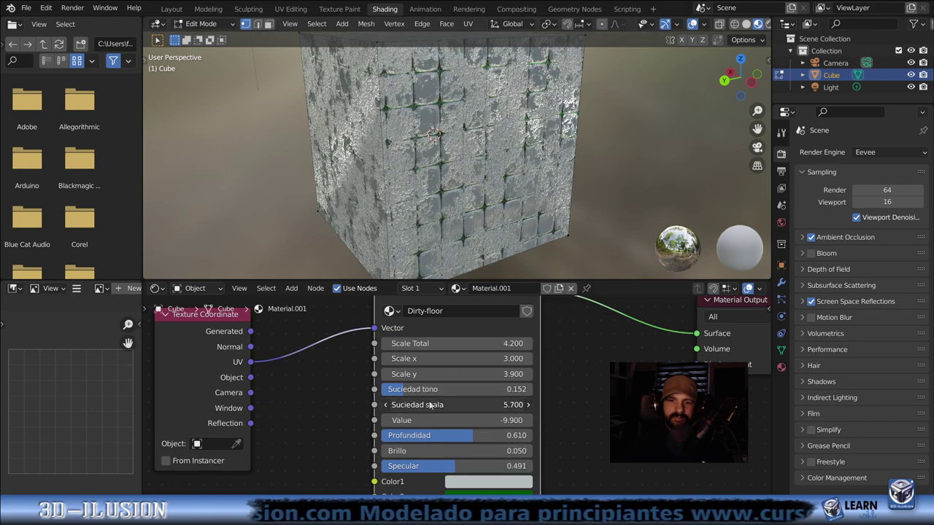
pyautogui.moveTo(424, 389)
pyautogui.mouseDown()
pyautogui.moveTo(470, 389)
pyautogui.moveTo(437, 389)
pyautogui.moveTo(511, 405)
pyautogui.moveTo(471, 405)
pyautogui.moveTo(474, 420)
pyautogui.moveTo(511, 420)
pyautogui.moveTo(467, 420)
pyautogui.mouseUp()
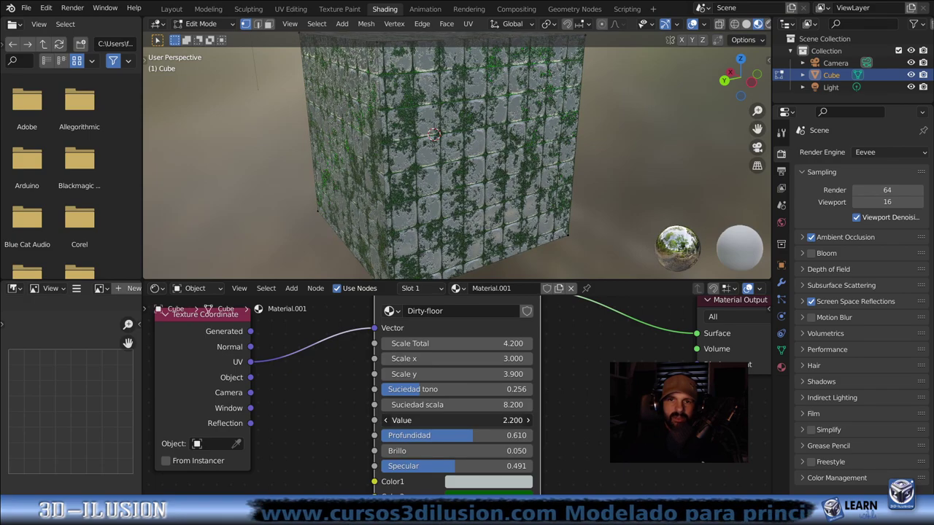
pyautogui.moveTo(459, 263)
pyautogui.mouseDown(button='middle')
pyautogui.moveTo(496, 190)
pyautogui.moveTo(515, 177)
pyautogui.moveTo(453, 191)
pyautogui.moveTo(525, 200)
pyautogui.moveTo(473, 175)
pyautogui.mouseUp(button='middle')
pyautogui.scroll(2, 497, 190)
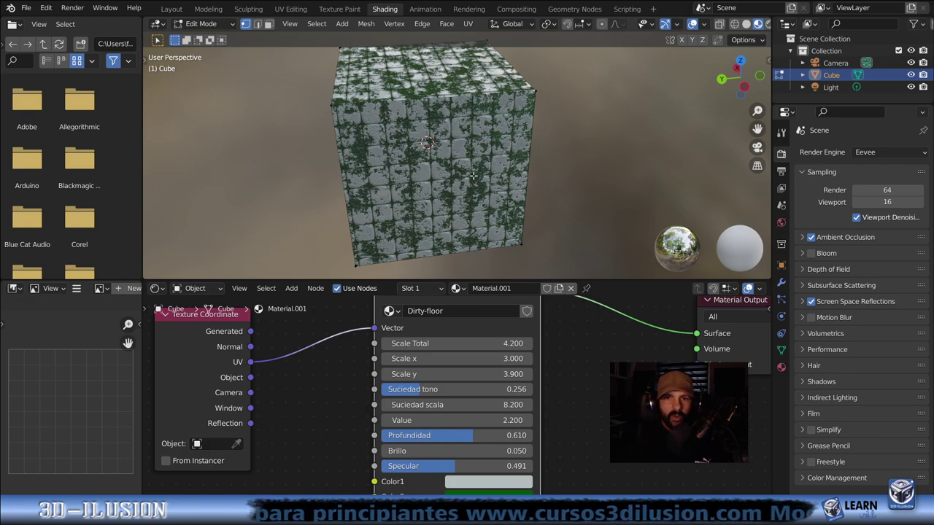
pyautogui.press('Home')
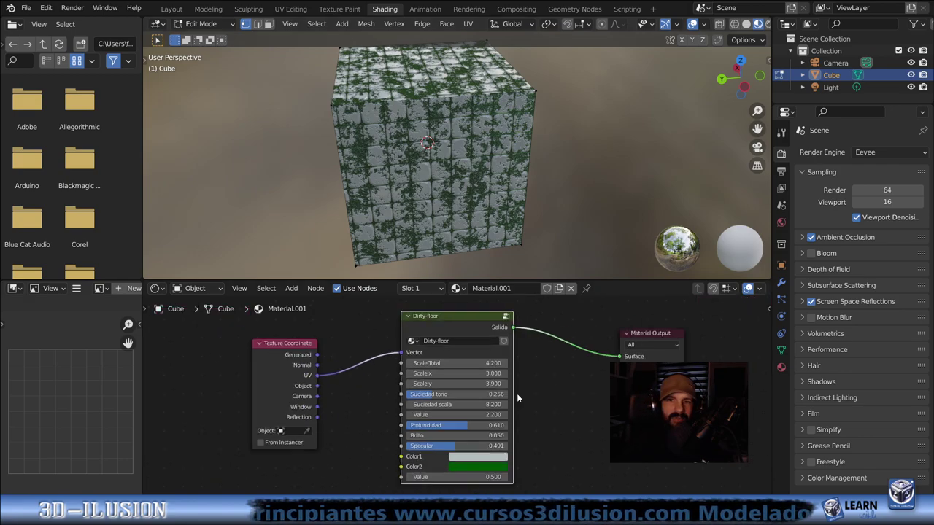
# Center the three-node tree in the editor and drag Dirty-floor's last Value down toward 0.
pyautogui.moveTo(508, 412); pyautogui.dragTo(401, 395, button='middle')
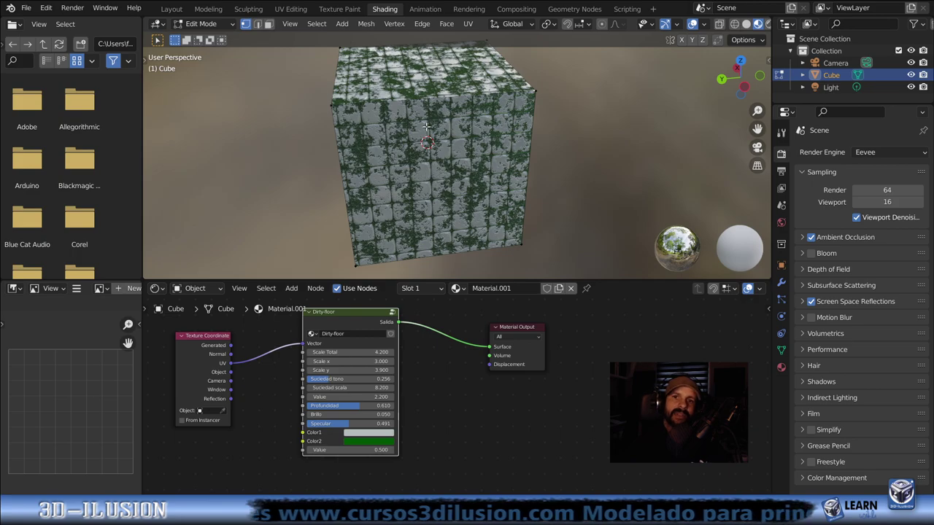
pyautogui.moveTo(368, 450); pyautogui.dragTo(343, 450)
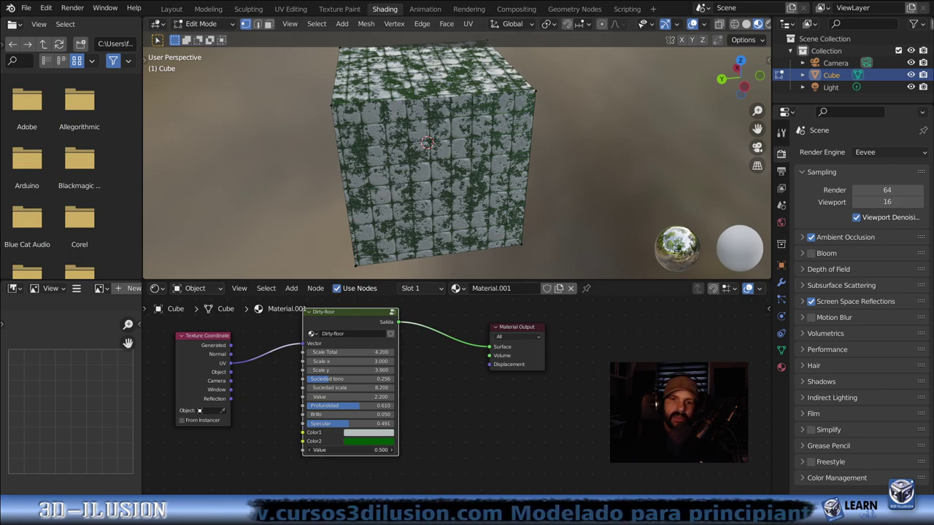
# Orbit the view to examine the cube's uniform dark green front face up close.
pyautogui.moveTo(480, 143)
pyautogui.mouseDown(button='middle')
pyautogui.moveTo(491, 128)
pyautogui.moveTo(481, 171)
pyautogui.mouseUp(button='middle')
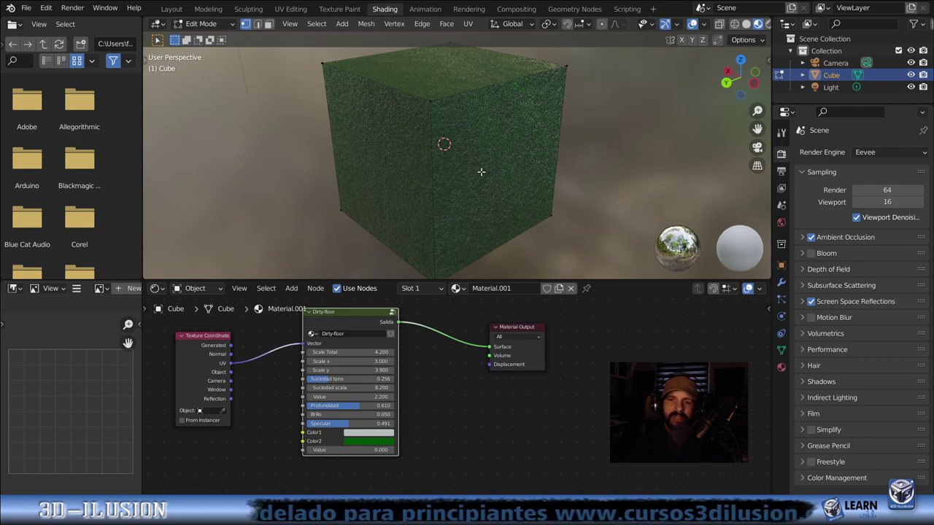
pyautogui.moveTo(471, 169)
pyautogui.mouseDown(button='middle')
pyautogui.moveTo(472, 180)
pyautogui.moveTo(450, 185)
pyautogui.mouseUp(button='middle')
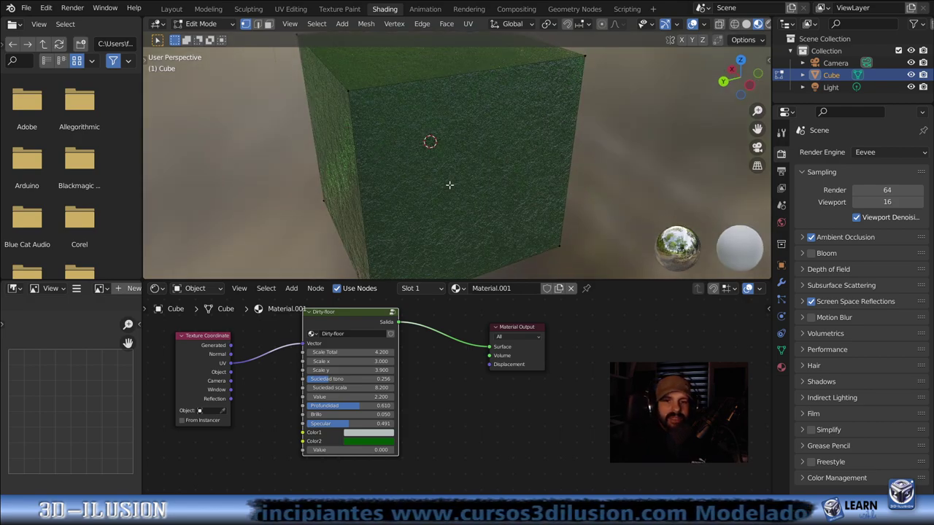